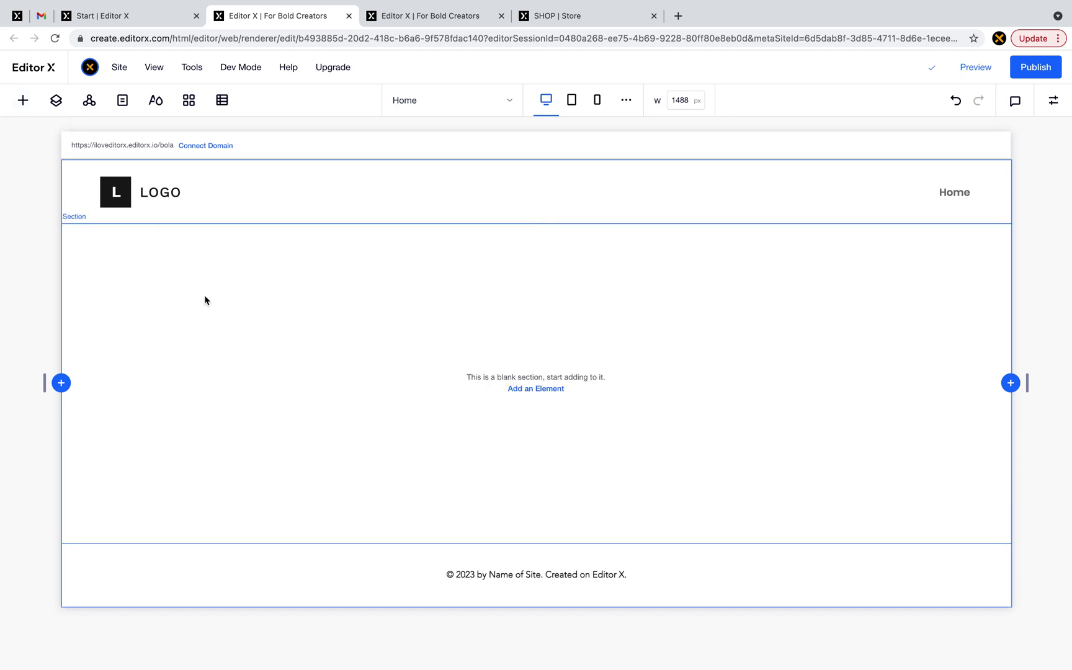
# - Drop the Welcome composition 'Going Beyond the Frame', with its heading, Start Now button and image collage, onto Home
pyautogui.click(23, 101)
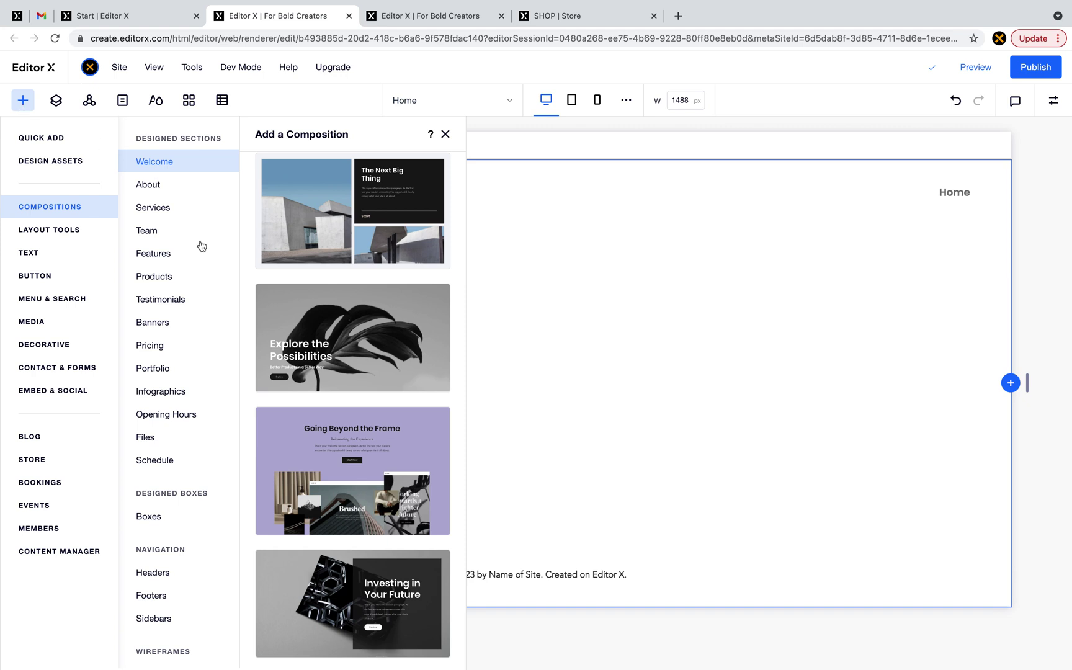
pyautogui.scroll(-1, 162, 317)
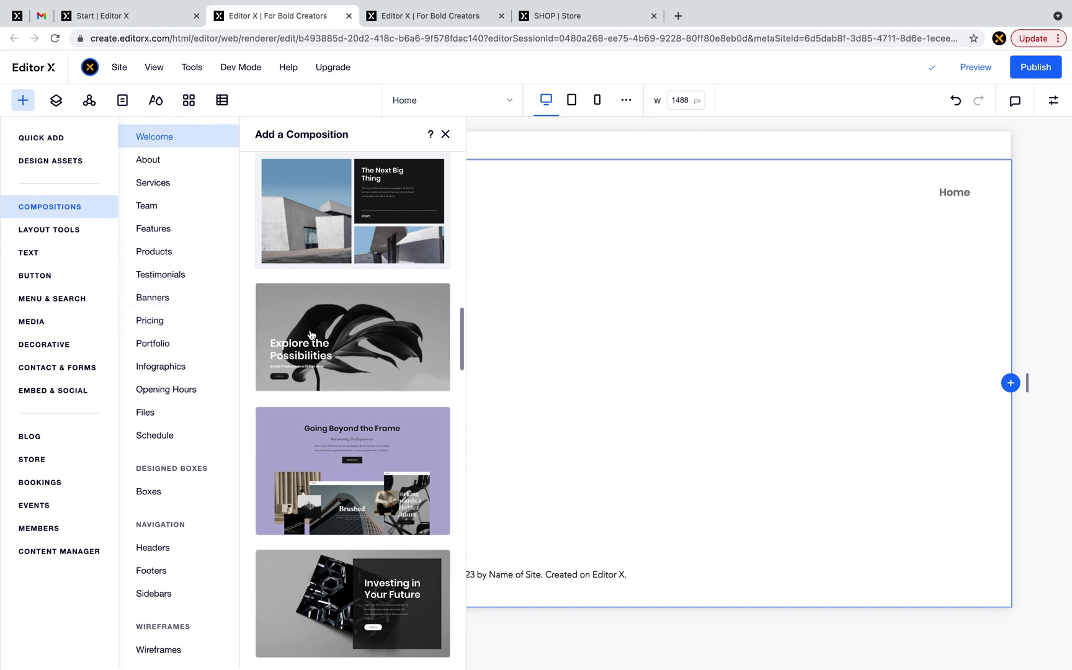
pyautogui.scroll(2, 346, 335)
pyautogui.scroll(-1, 341, 372)
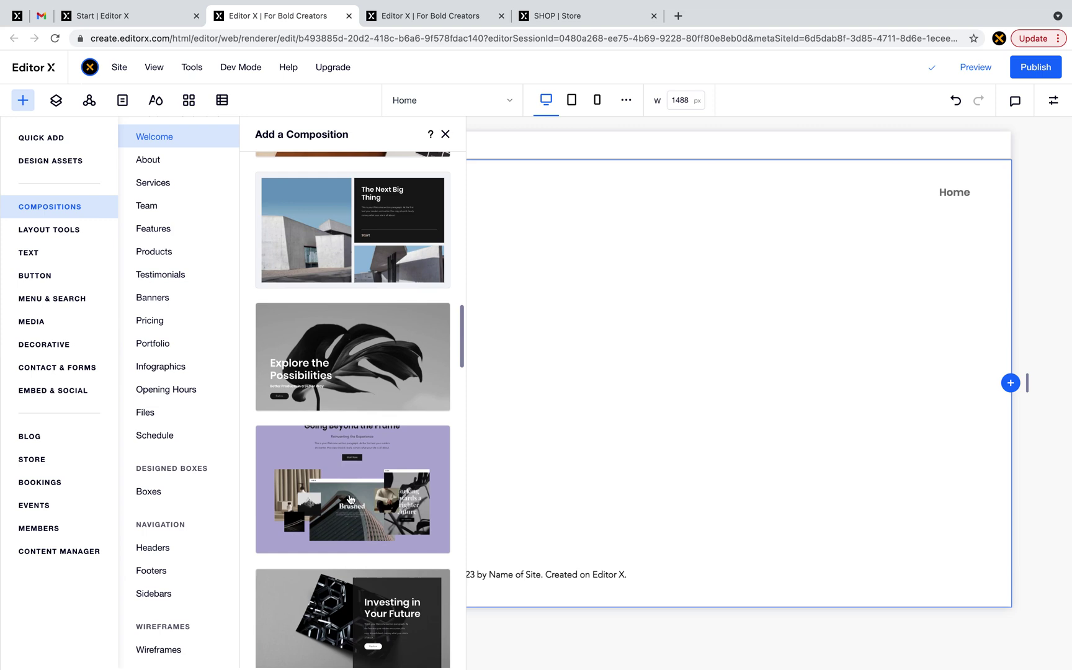
pyautogui.moveTo(359, 508); pyautogui.dragTo(433, 457)
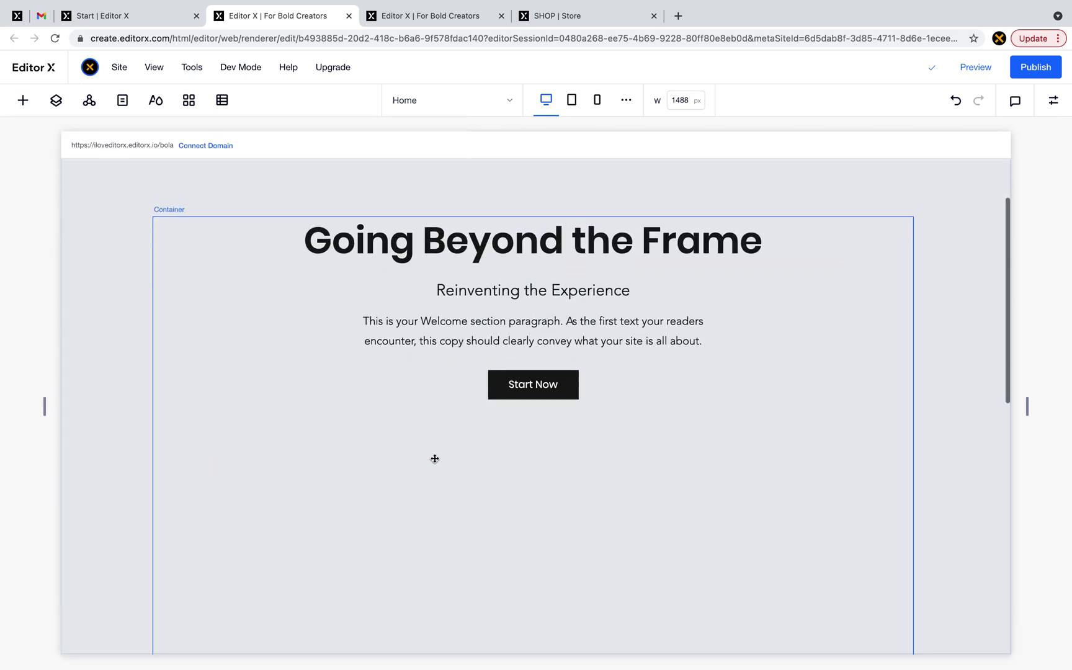
pyautogui.scroll(-2, 516, 442)
pyautogui.scroll(1, 561, 524)
pyautogui.scroll(-1, 561, 523)
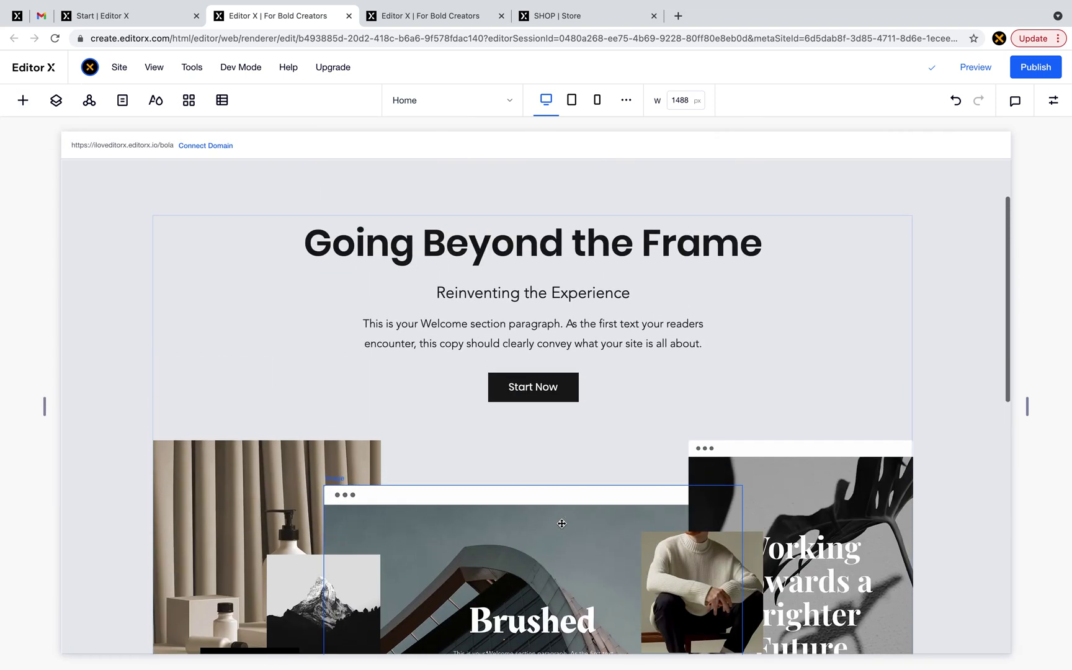
pyautogui.scroll(2, 560, 522)
pyautogui.scroll(-1, 626, 466)
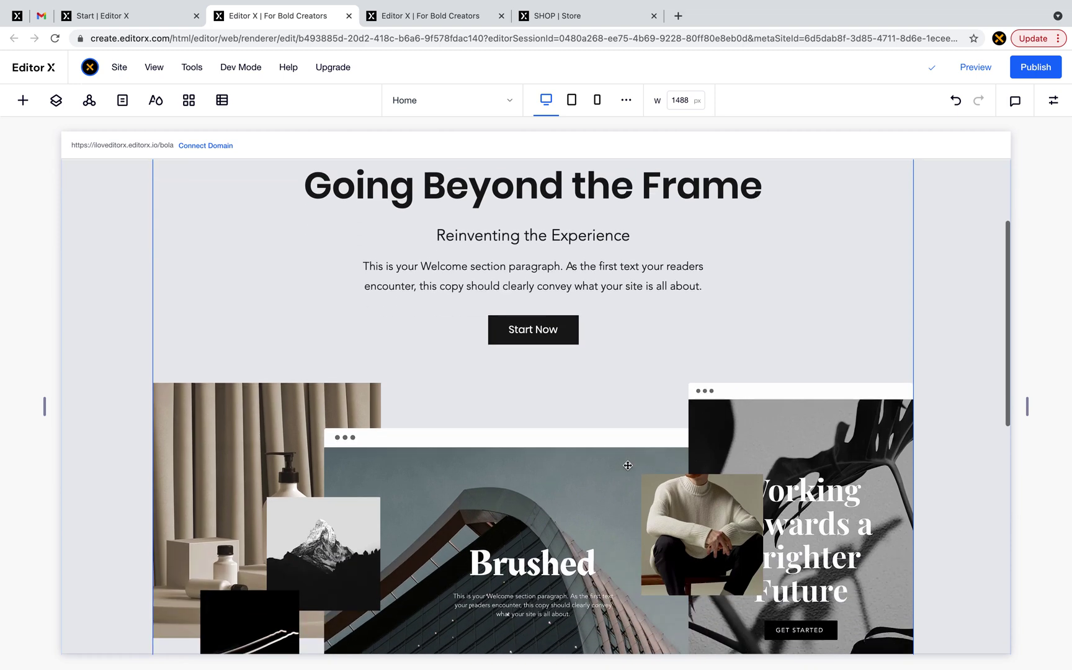
pyautogui.scroll(-2, 628, 465)
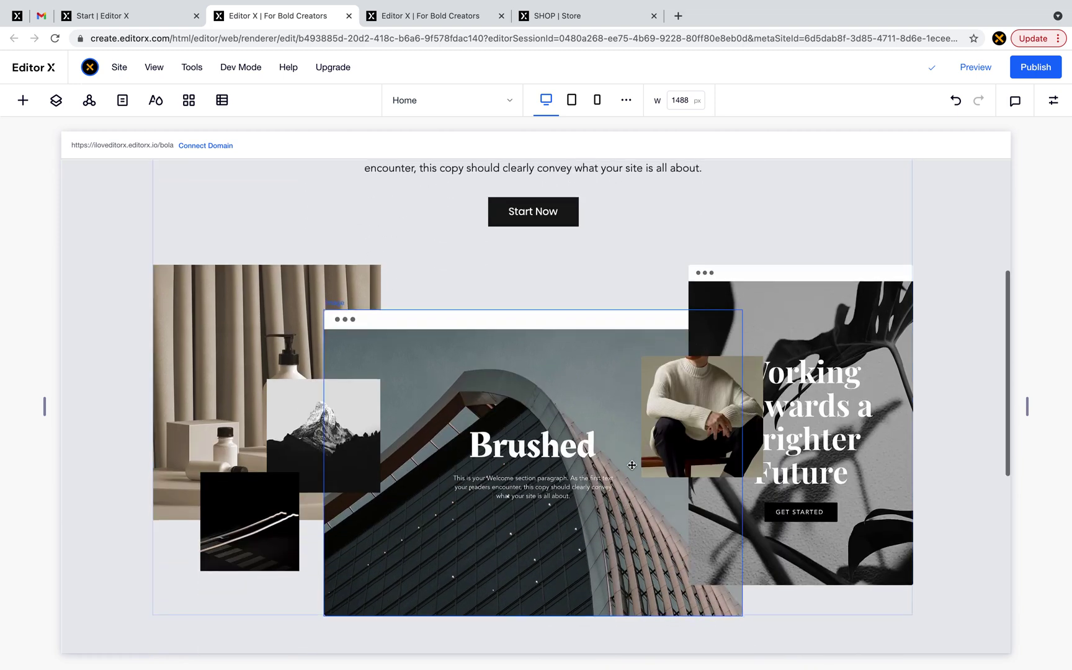
pyautogui.scroll(4, 628, 465)
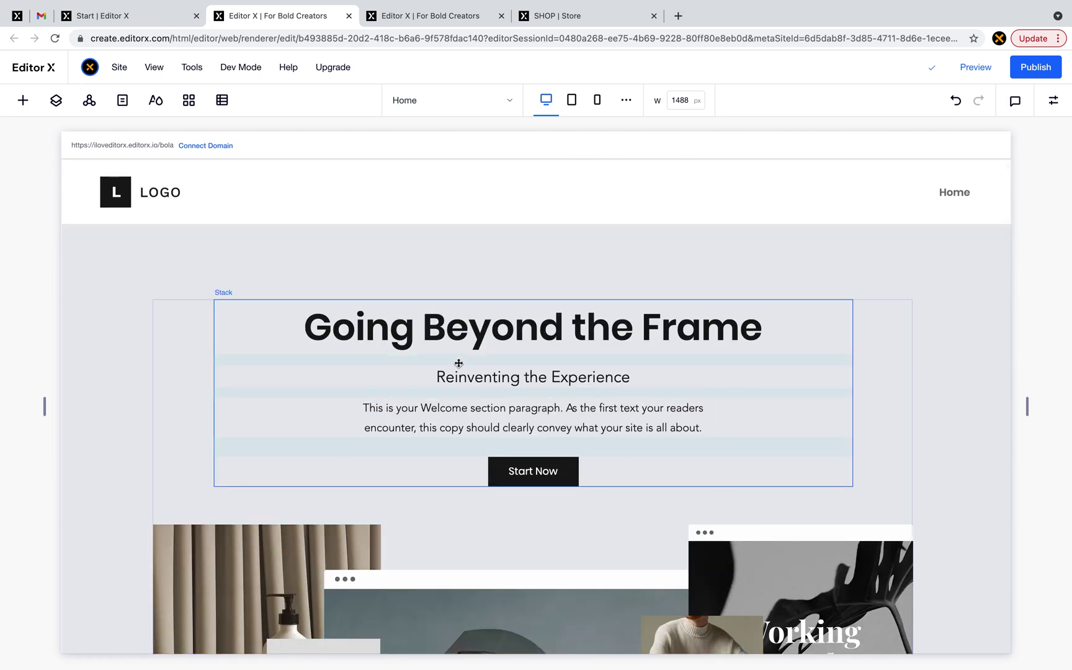
# - Add a blank section under the header holding an 'Add a Title' heading and a placeholder paragraph
pyautogui.click(412, 328)
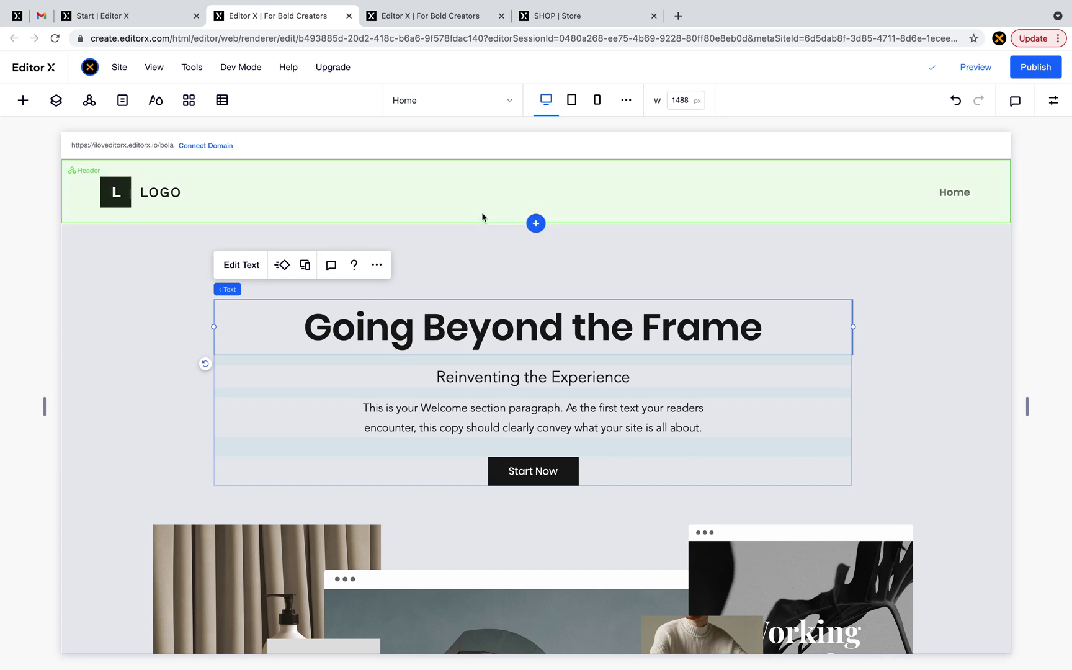
pyautogui.click(536, 222)
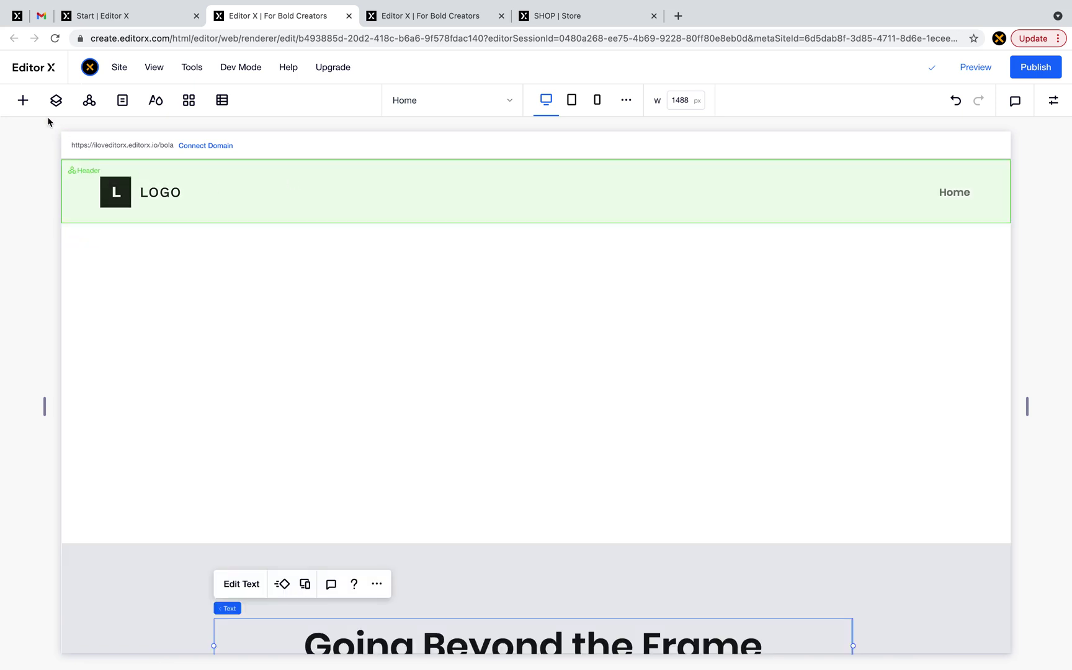
pyautogui.click(23, 102)
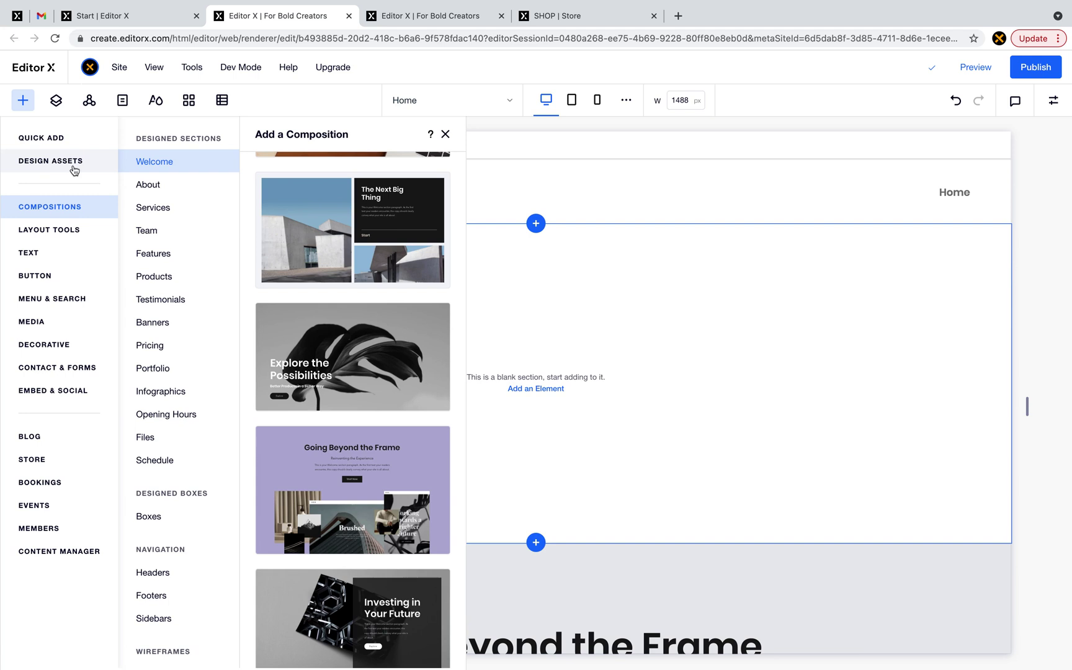
pyautogui.click(62, 140)
pyautogui.moveTo(164, 200); pyautogui.dragTo(433, 304)
pyautogui.click(23, 101)
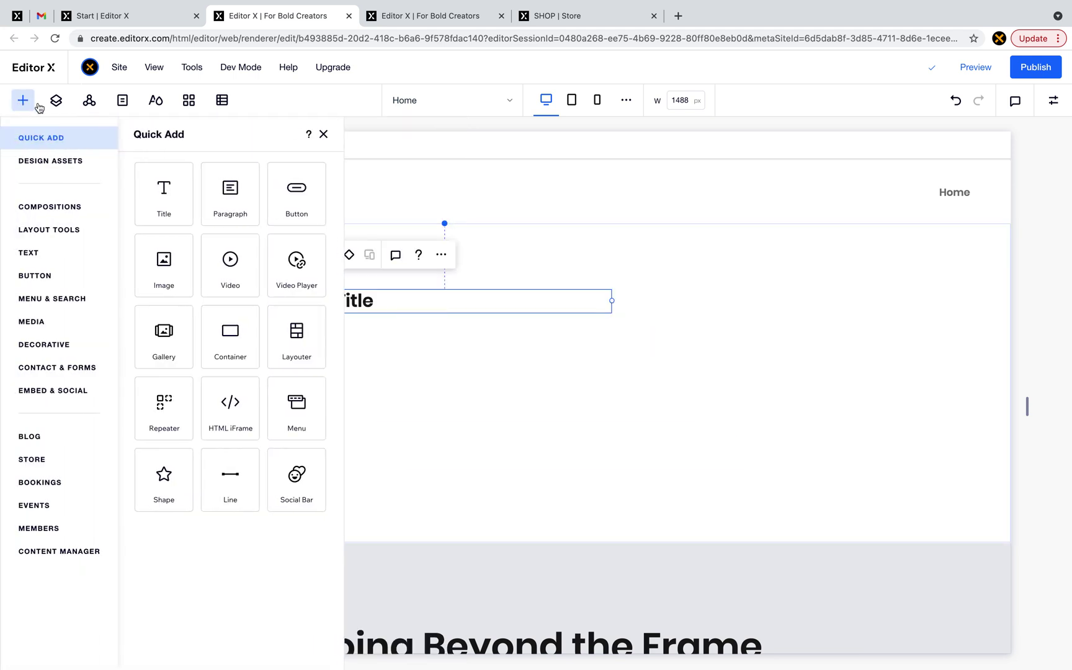
pyautogui.moveTo(209, 211); pyautogui.dragTo(341, 372)
pyautogui.click(496, 305)
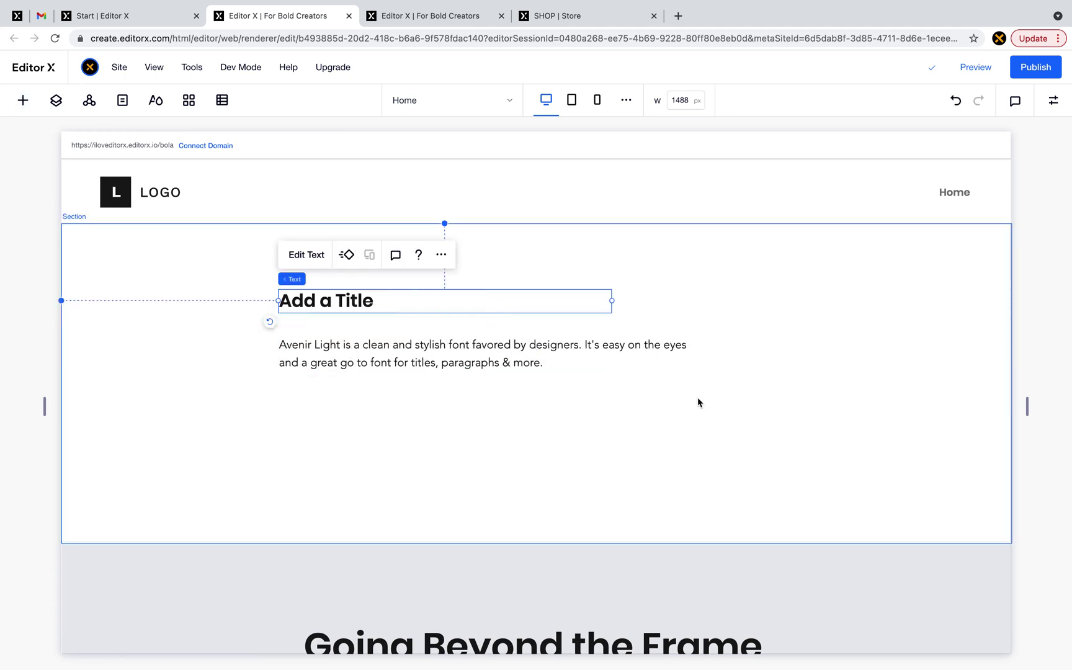
pyautogui.scroll(-5, 698, 399)
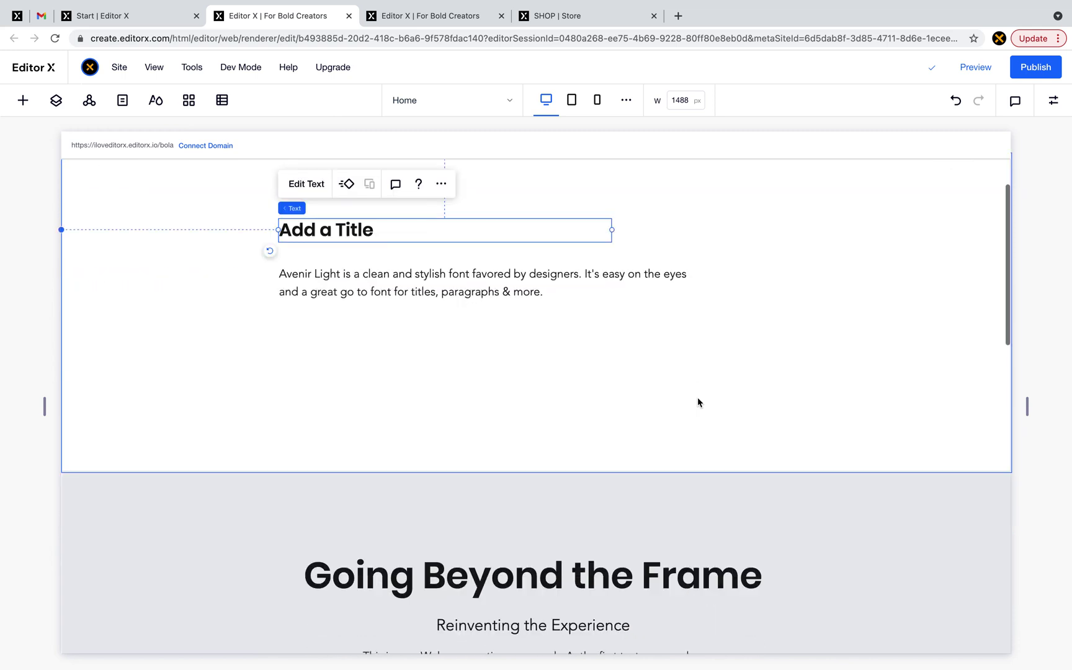
# - Show the AI text suggestions for the 'Going Beyond the Frame' heading in the Inspector's Content tab
pyautogui.click(611, 371)
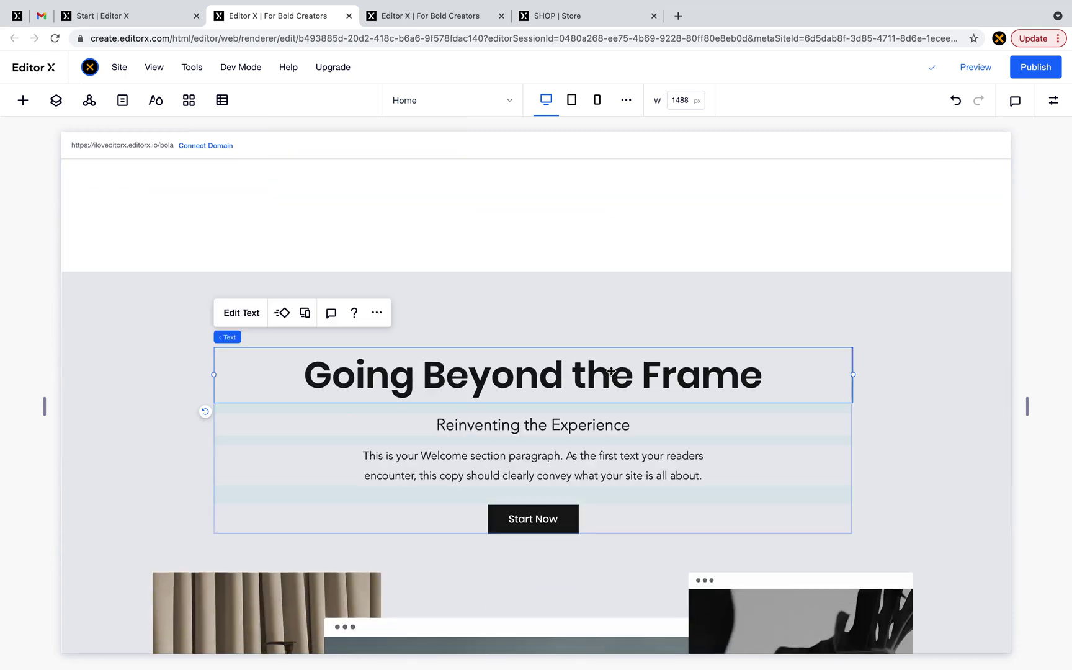
pyautogui.click(1053, 100)
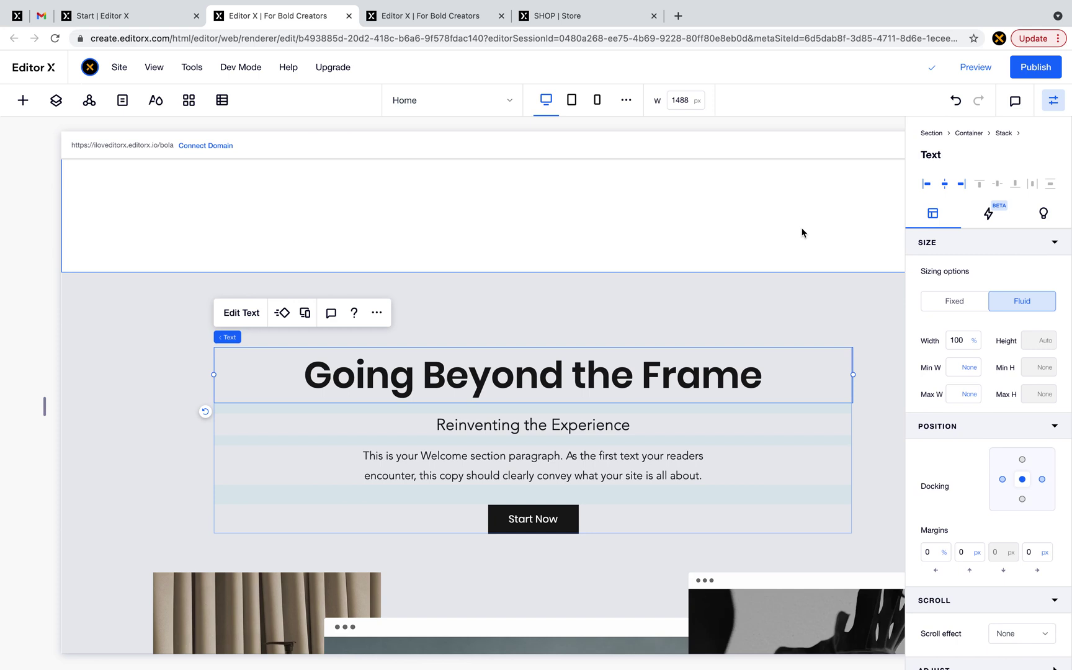
pyautogui.click(1043, 214)
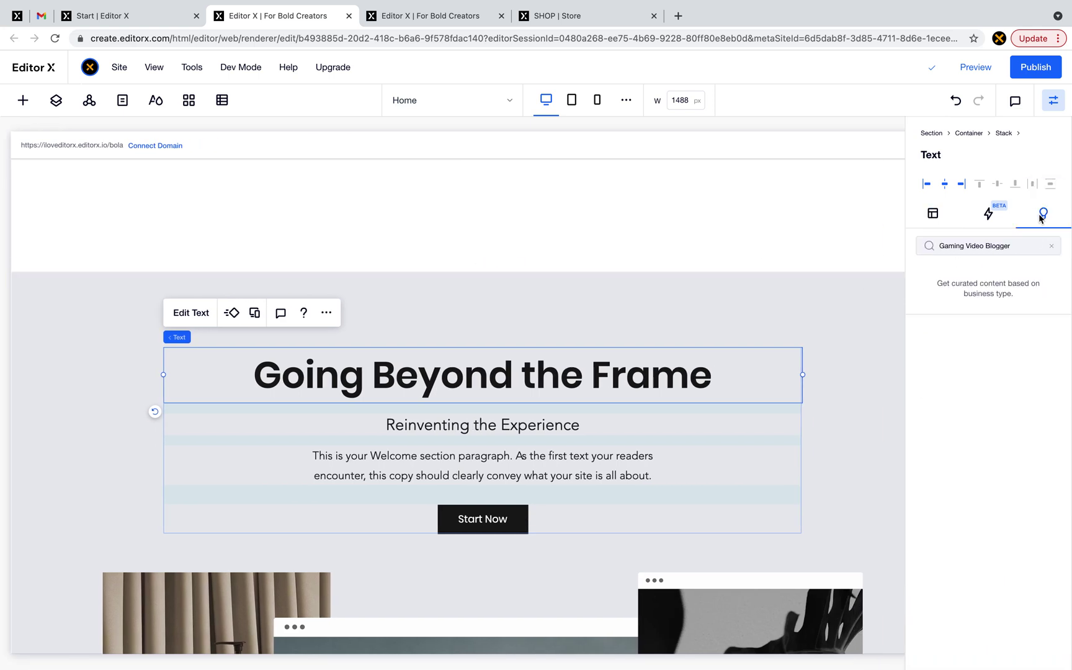
# - Replace the 'Gaming Video Blogger' business-type search term with 'stor'
pyautogui.click(965, 249)
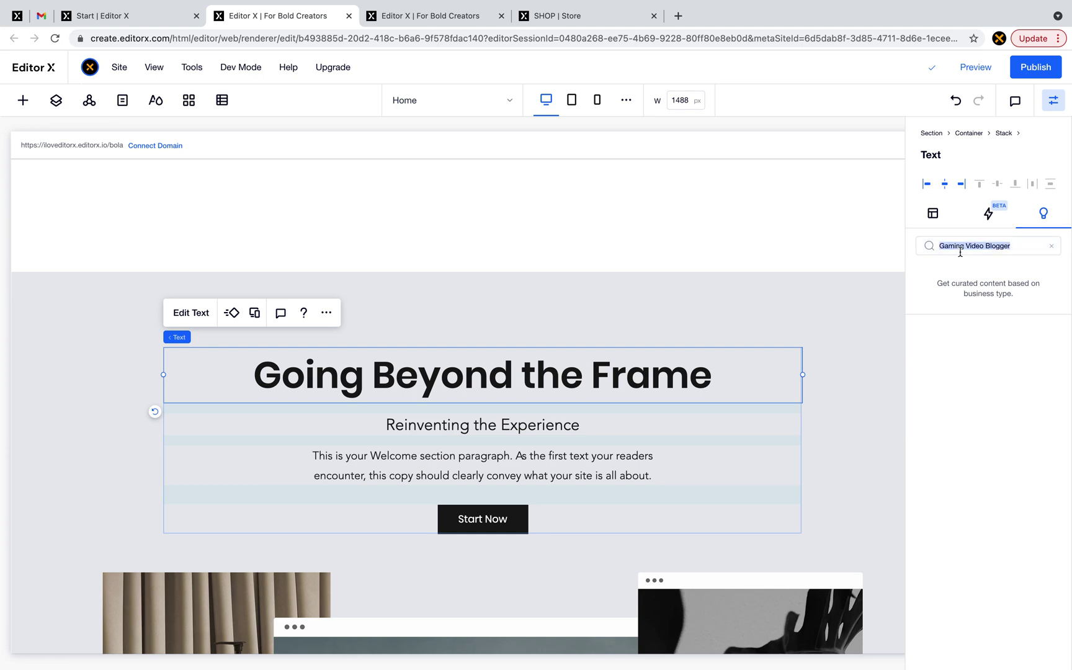
pyautogui.doubleClick(964, 249)
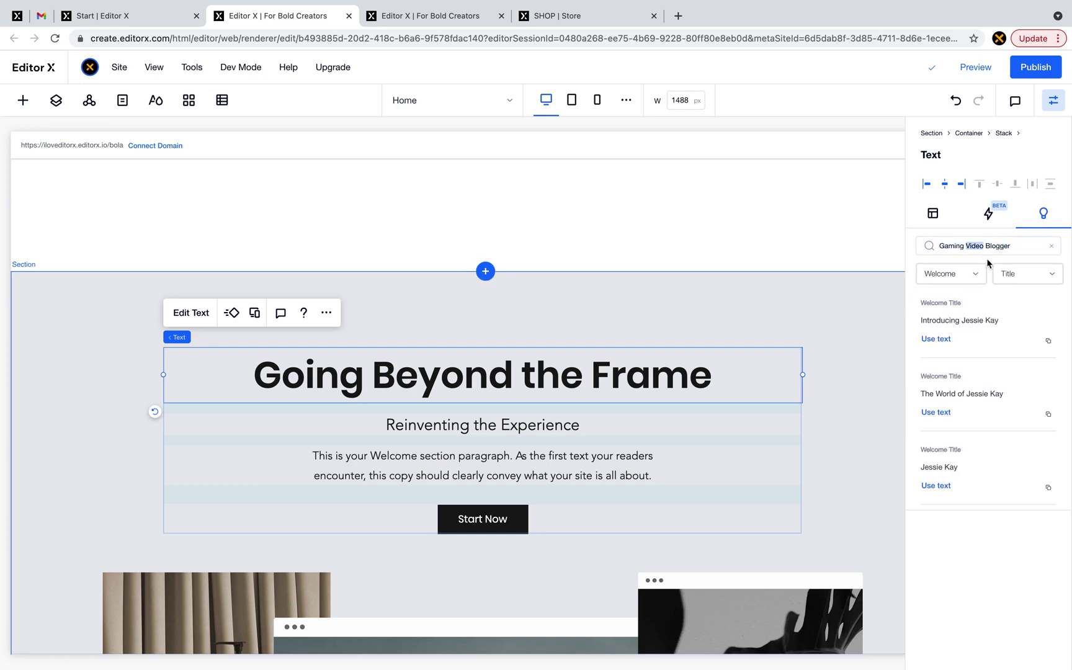
pyautogui.click(964, 248)
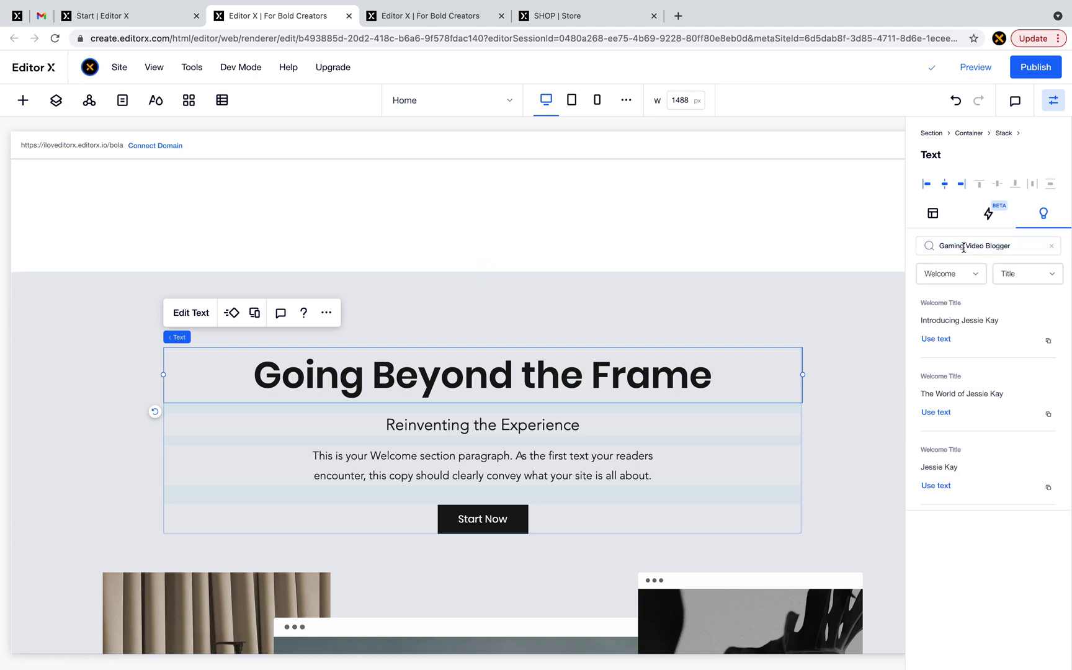
pyautogui.click(1008, 247)
pyautogui.keyDown('shift'); pyautogui.click(941, 246); pyautogui.keyUp('shift')
pyautogui.keyDown('shift'); pyautogui.click(939, 245); pyautogui.keyUp('shift')
pyautogui.write('tor')
pyautogui.press('BackSpace')
pyautogui.press('BackSpace')
pyautogui.press('BackSpace')
pyautogui.write('stor')
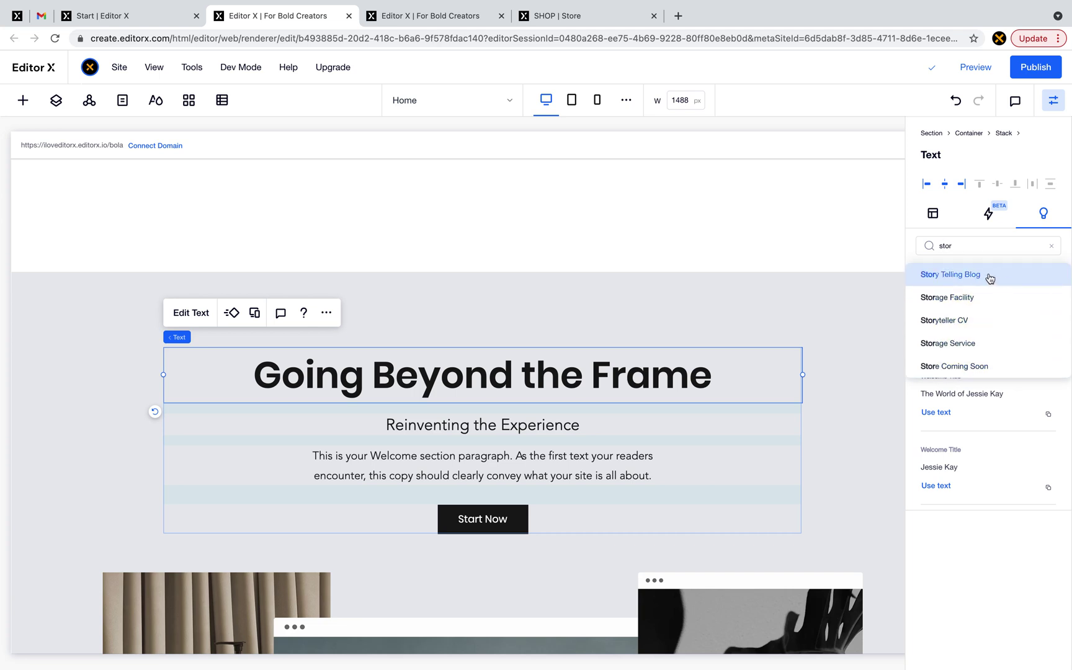
# - Pick 'Store Coming Soon', then search 'Gami' and switch the business type to 'Gaming Video Channel'
pyautogui.click(986, 367)
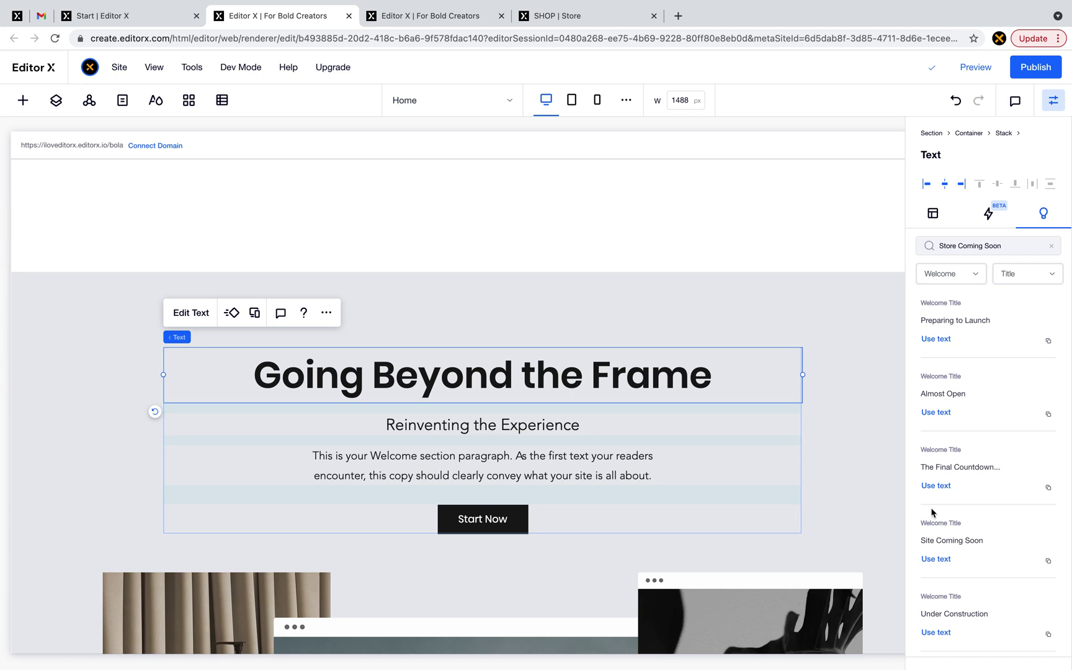
pyautogui.click(1005, 247)
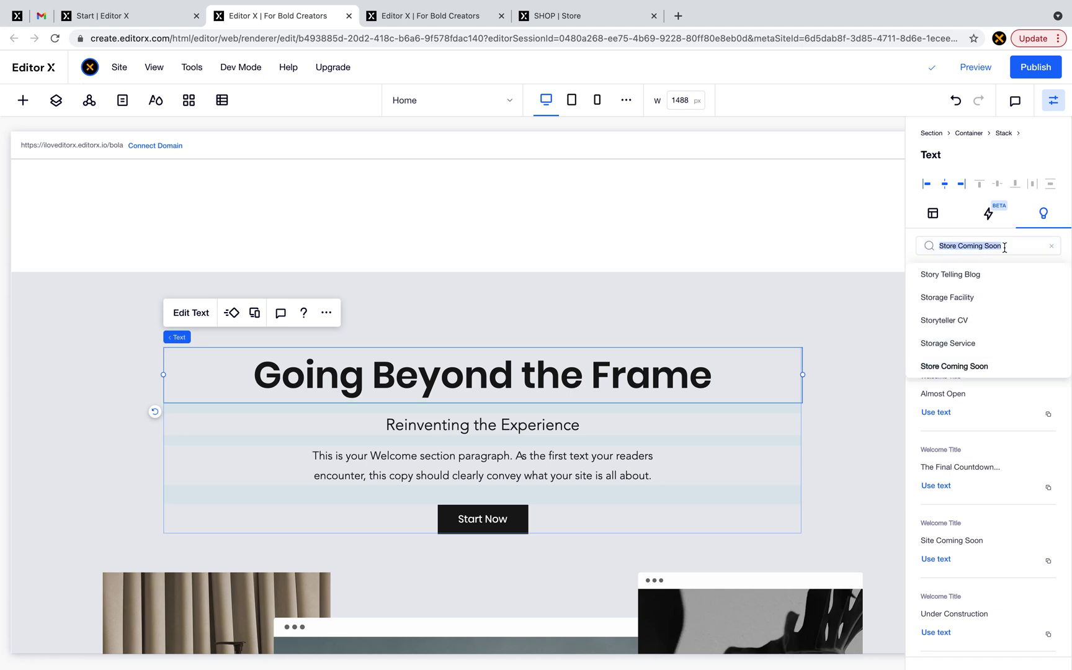
pyautogui.write('Gamin')
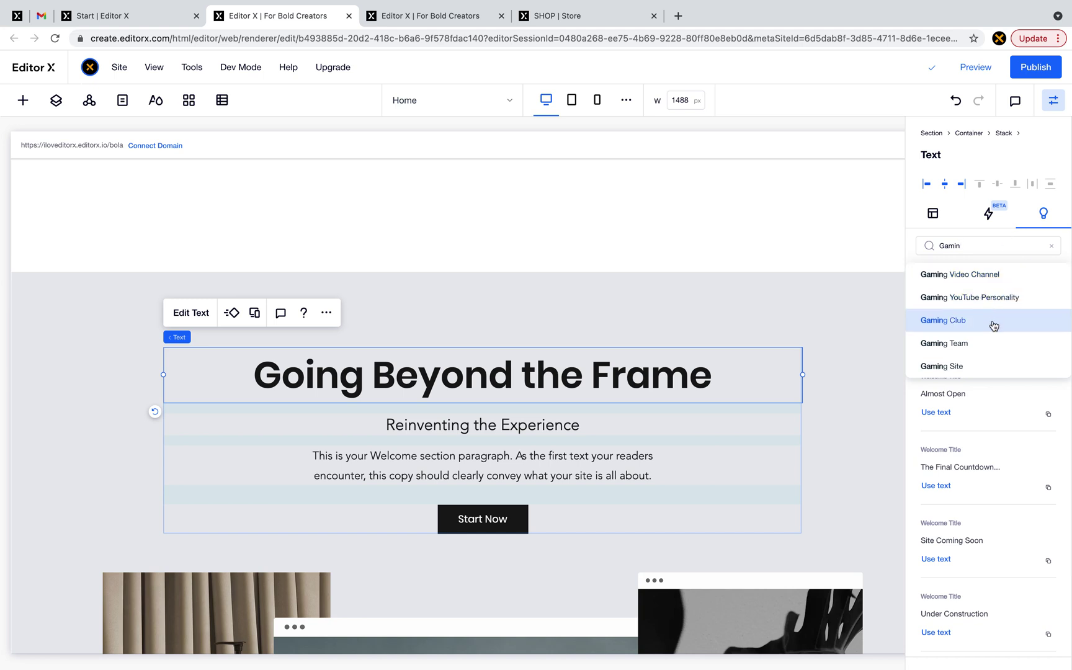
pyautogui.scroll(-4, 992, 322)
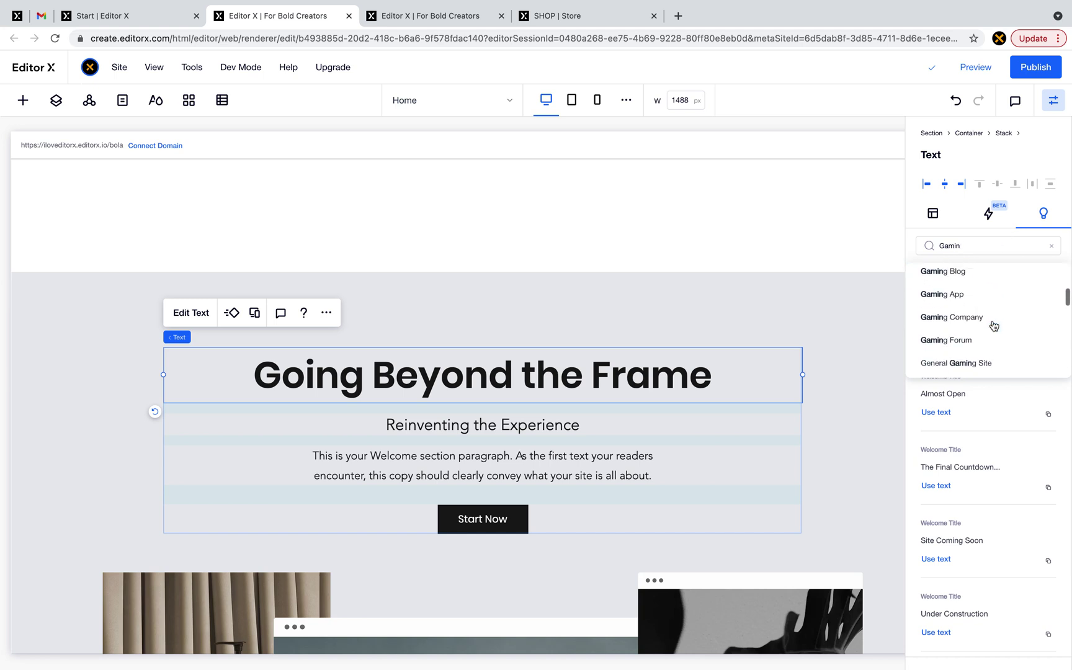
pyautogui.scroll(4, 994, 324)
pyautogui.click(1002, 281)
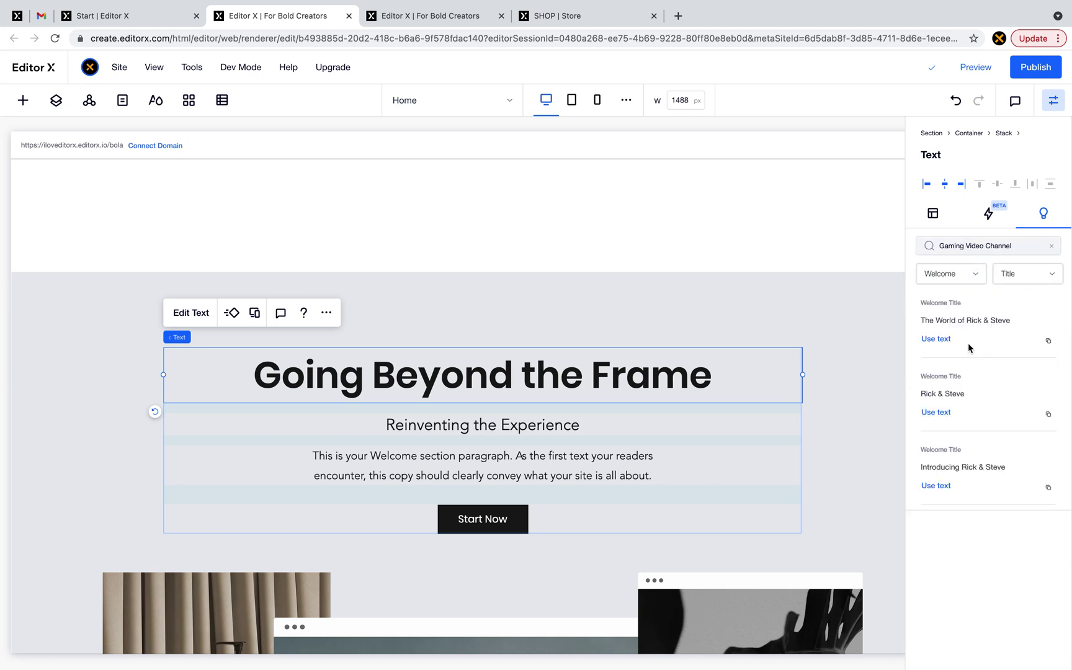
# - Delete the placeholder section sitting above the welcome heading
pyautogui.click(435, 319)
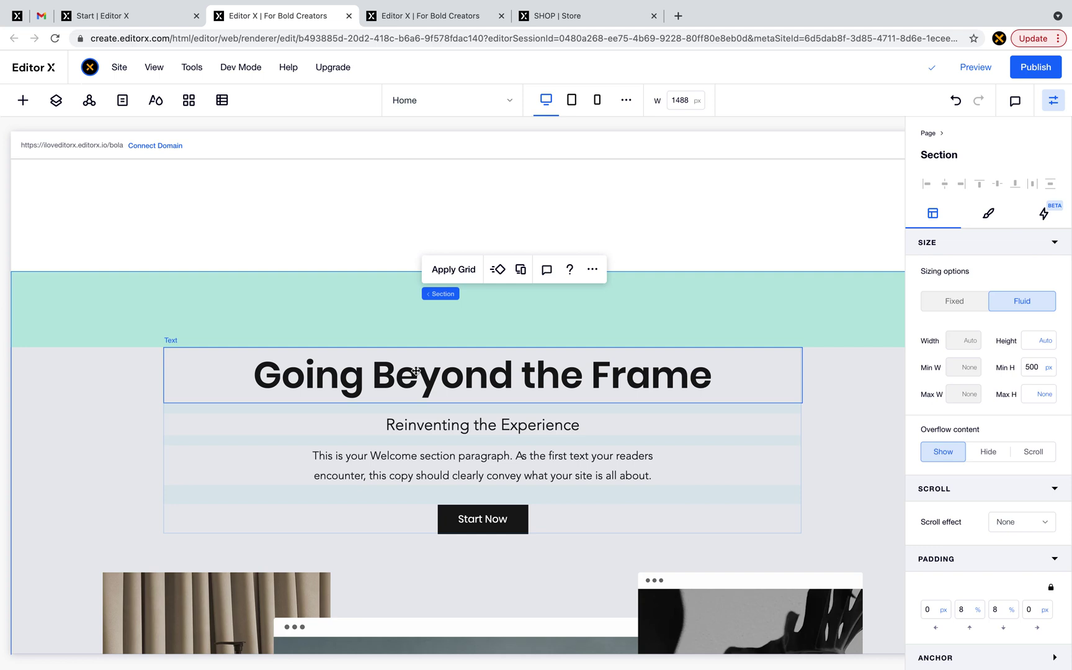
pyautogui.click(415, 371)
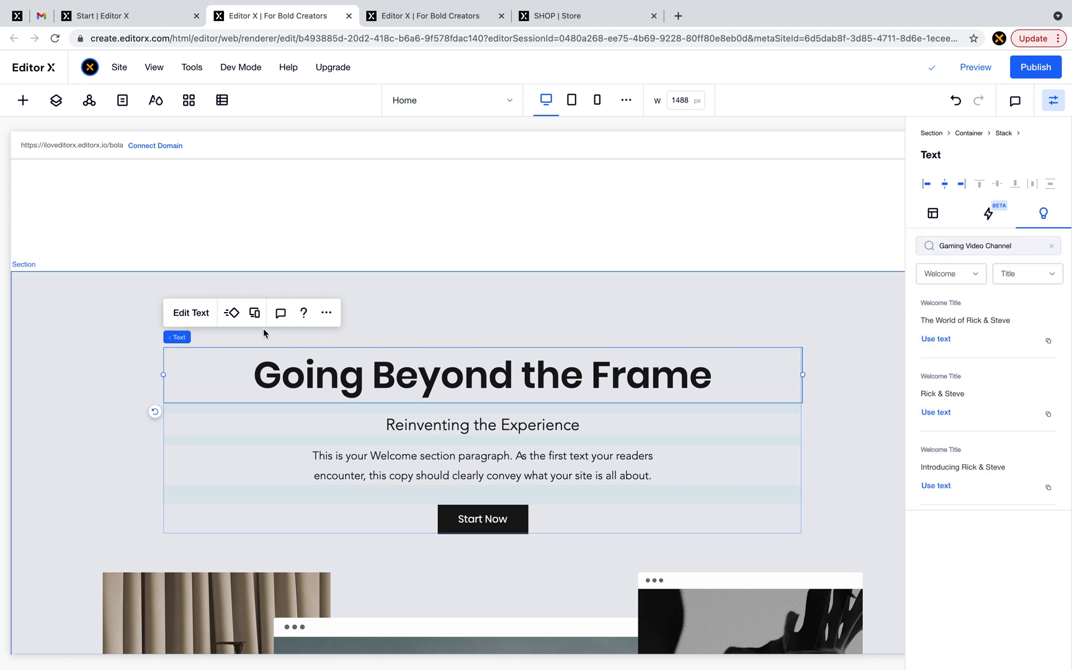
pyautogui.click(939, 274)
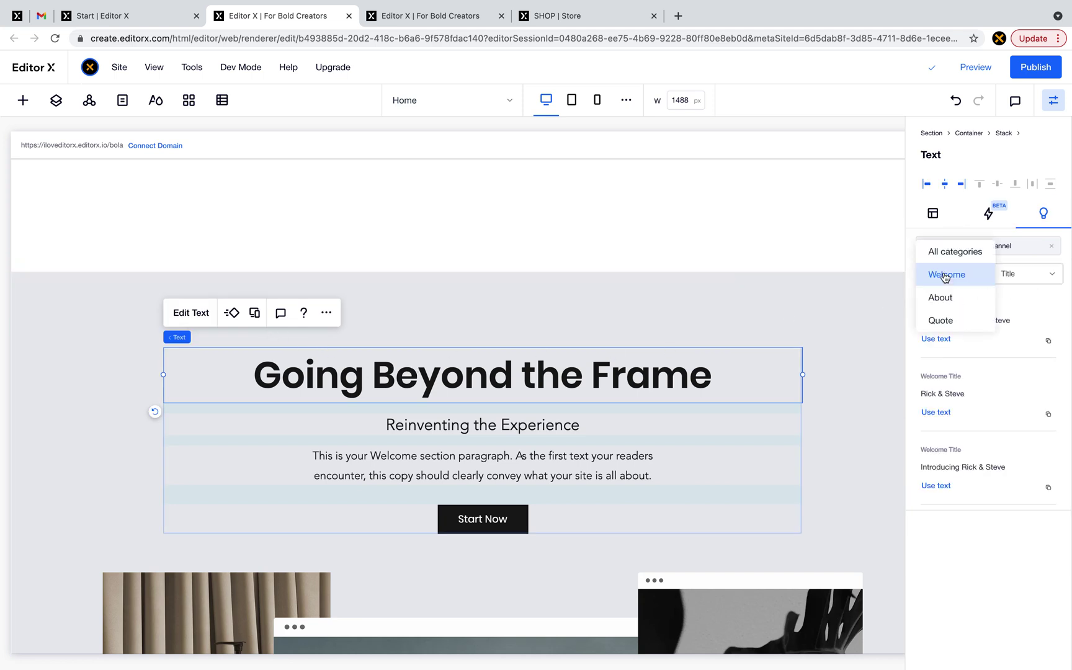
pyautogui.rightClick(678, 244)
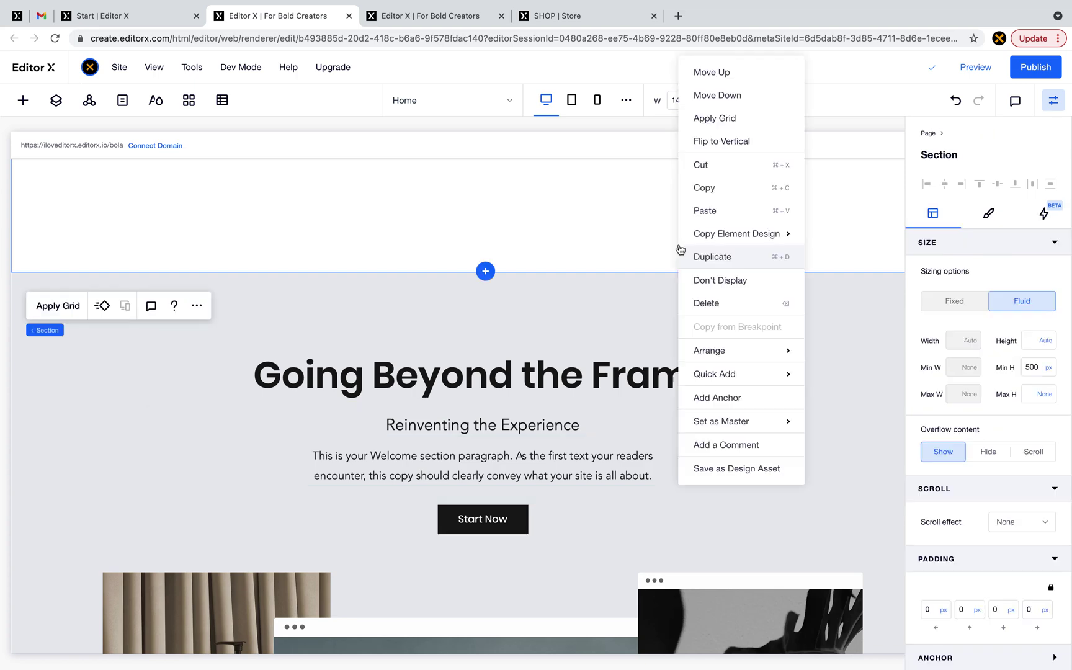
pyautogui.click(719, 303)
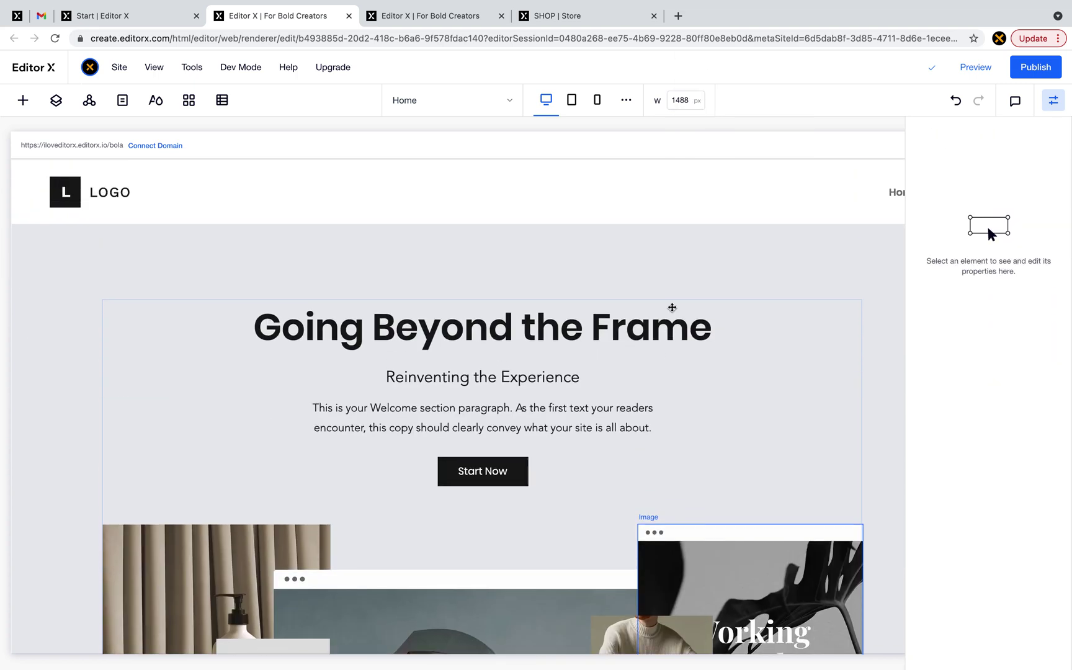
# - Set the hero heading to the Welcome title suggestion 'The World of Rick & Steve'
pyautogui.click(673, 313)
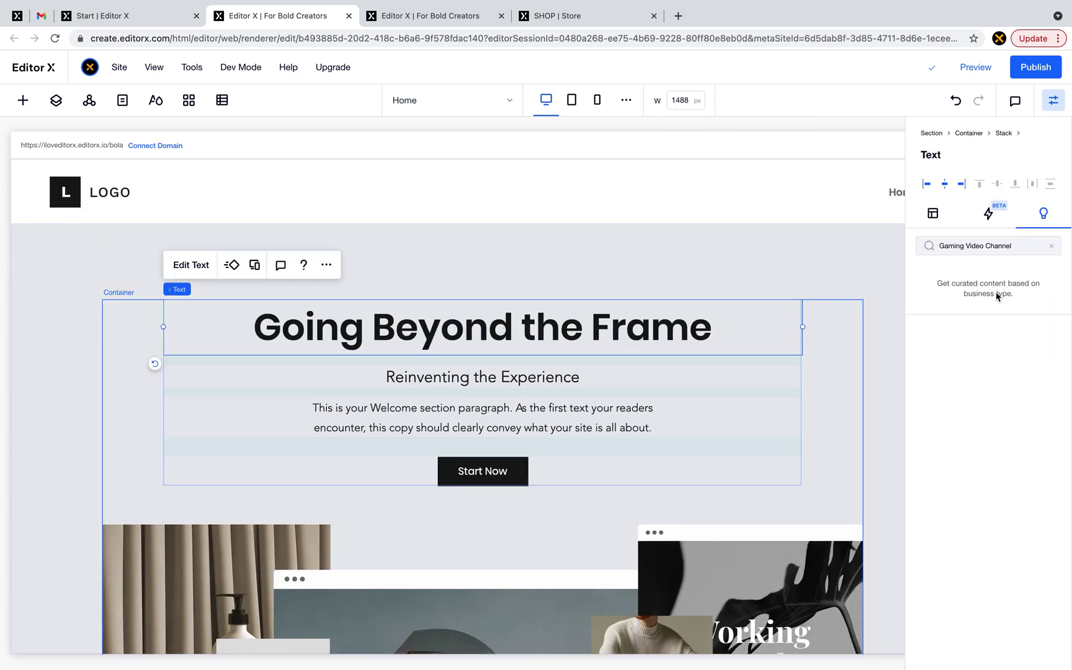
pyautogui.click(946, 283)
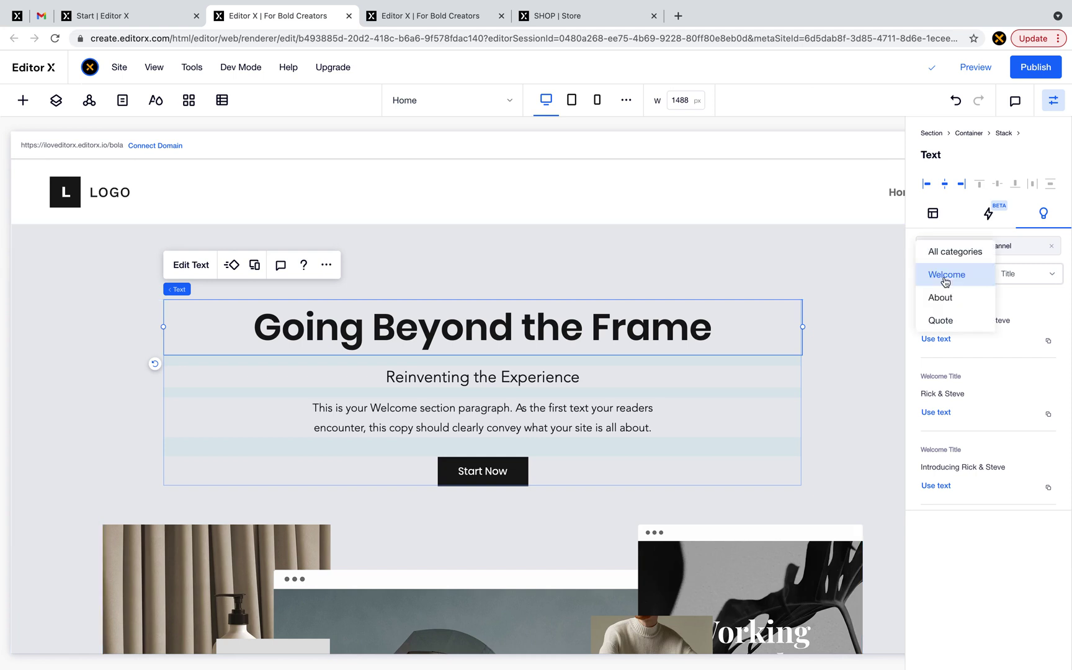
pyautogui.click(1030, 277)
pyautogui.click(1028, 279)
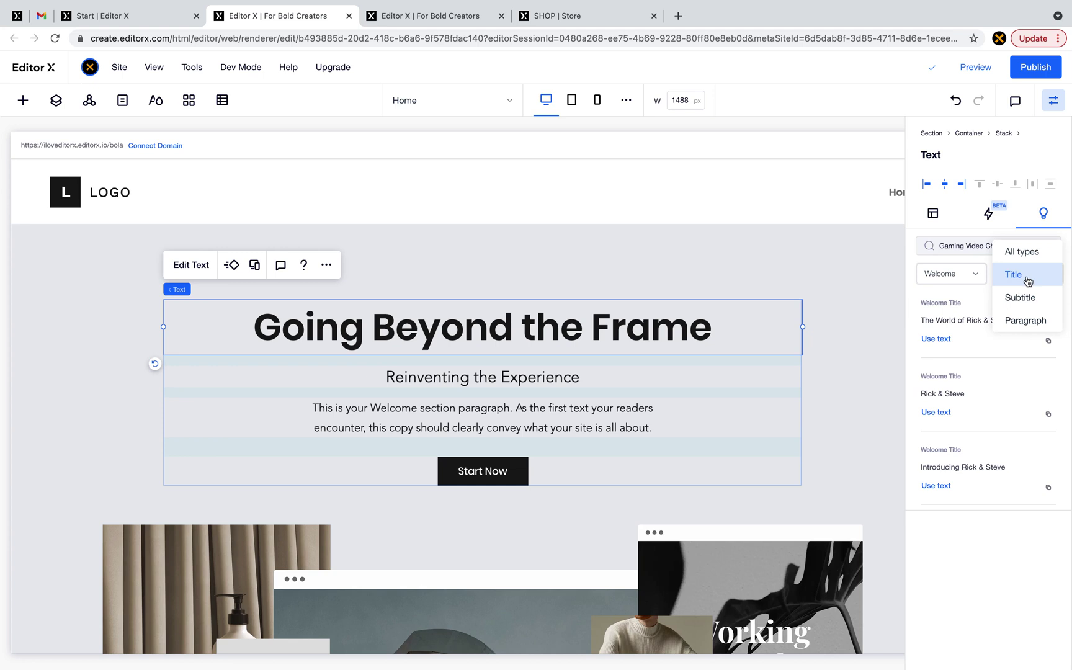
pyautogui.click(937, 340)
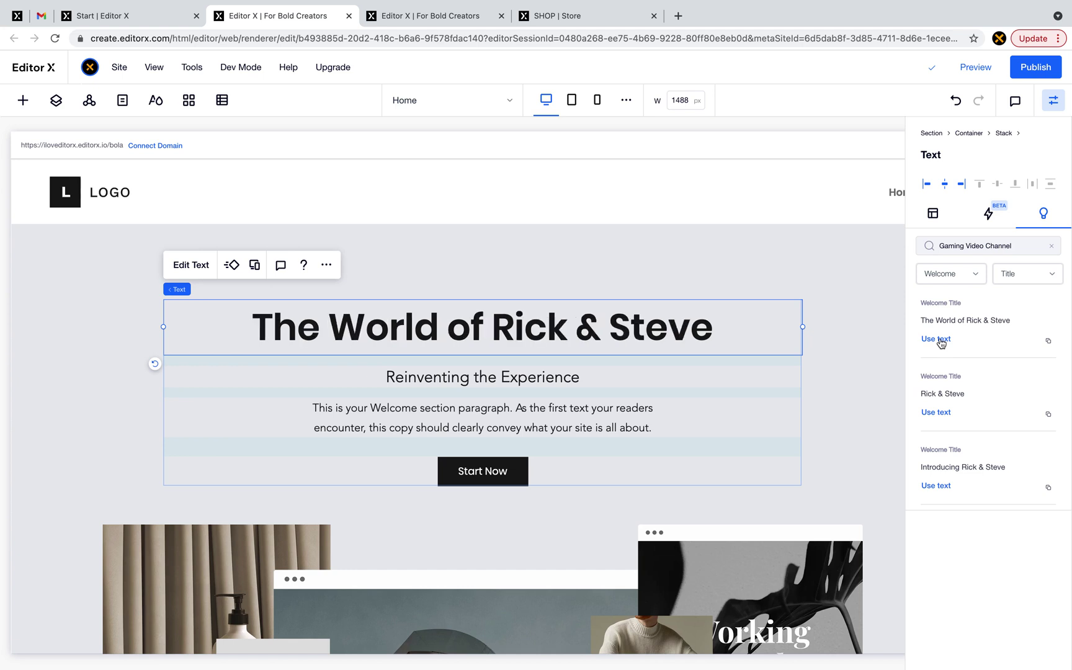
# - Change the 'Reinventing the Experience' subtitle to the suggested 'Sit Back and Enjoy'
pyautogui.click(555, 376)
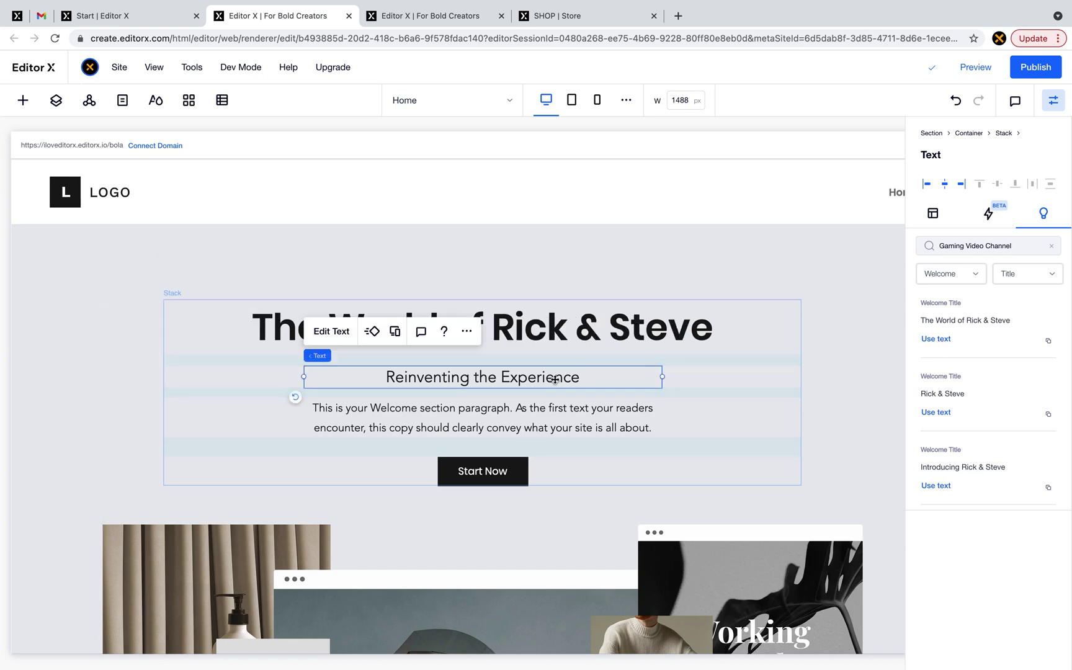
pyautogui.click(1020, 279)
pyautogui.click(1028, 300)
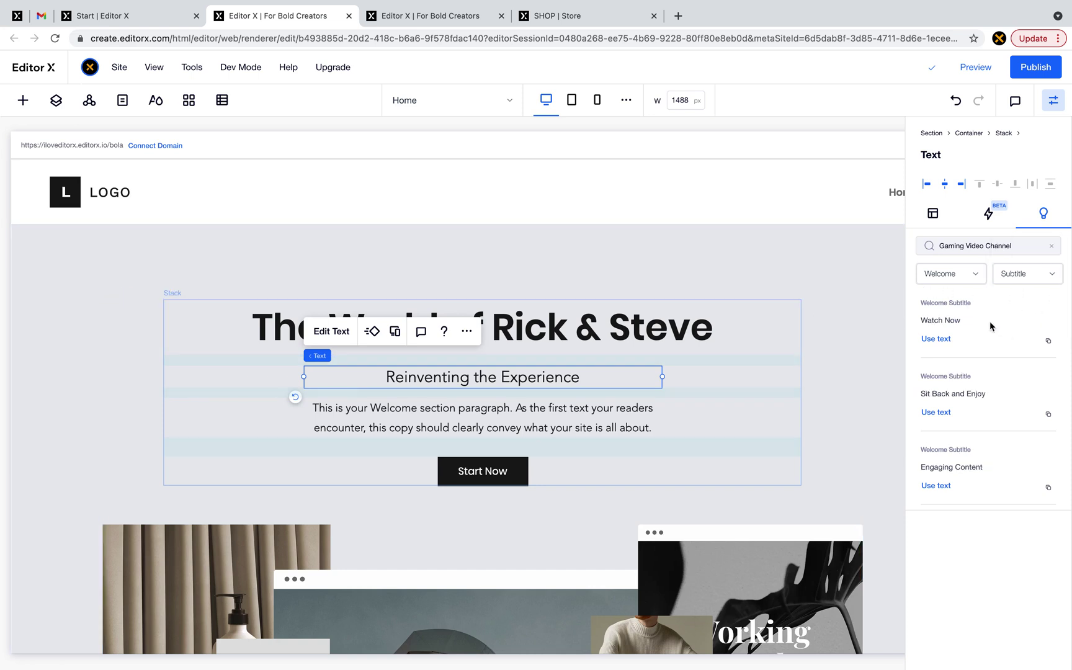
pyautogui.click(950, 413)
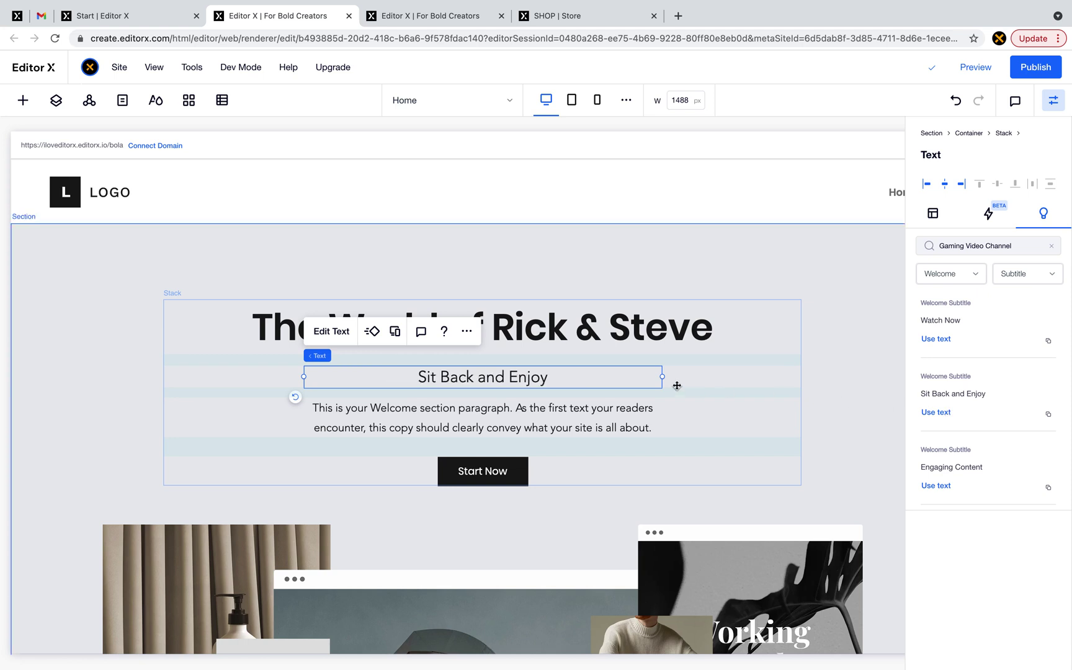
# - Replace the welcome paragraph with the first Paragraph suggestion, 'Curious to see…'
pyautogui.click(552, 418)
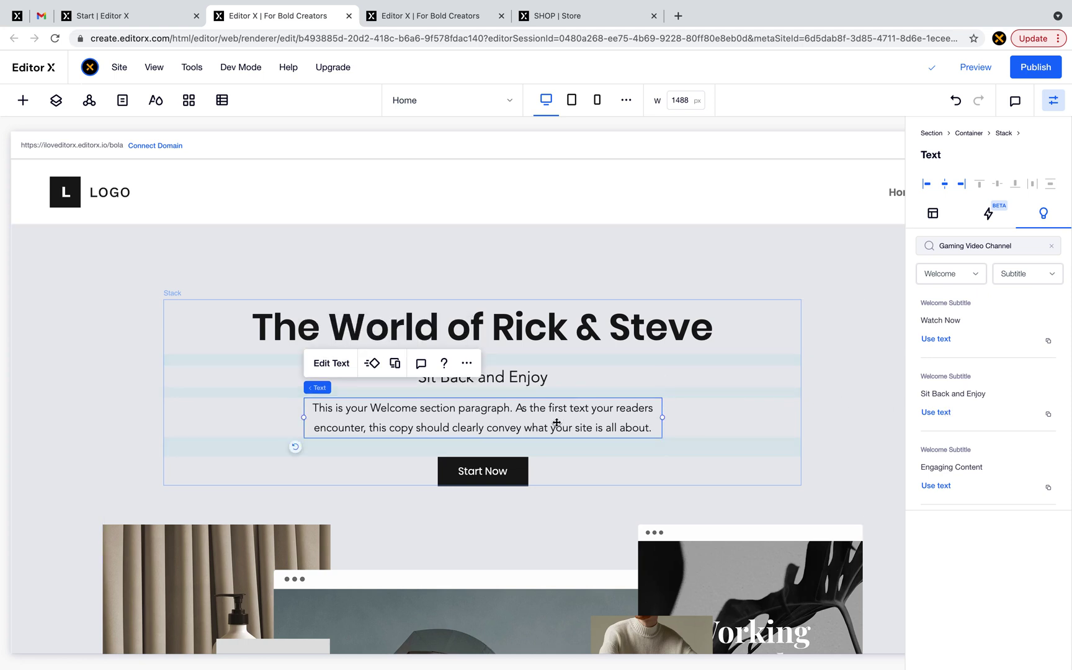
pyautogui.click(1051, 274)
pyautogui.click(1026, 298)
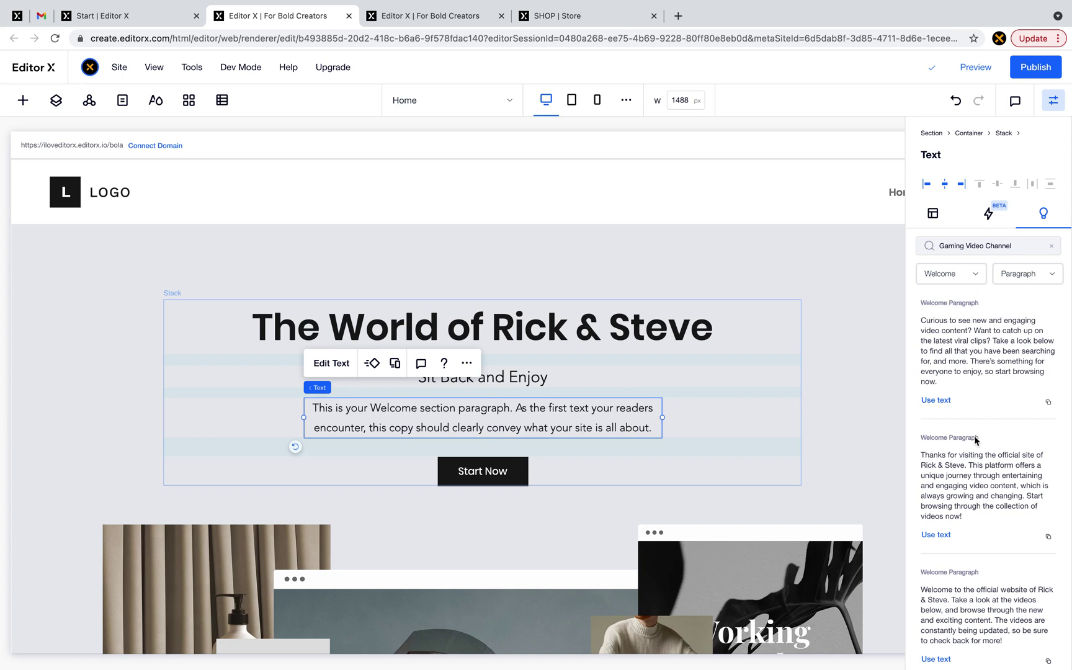
pyautogui.scroll(-1, 973, 440)
pyautogui.scroll(1, 974, 440)
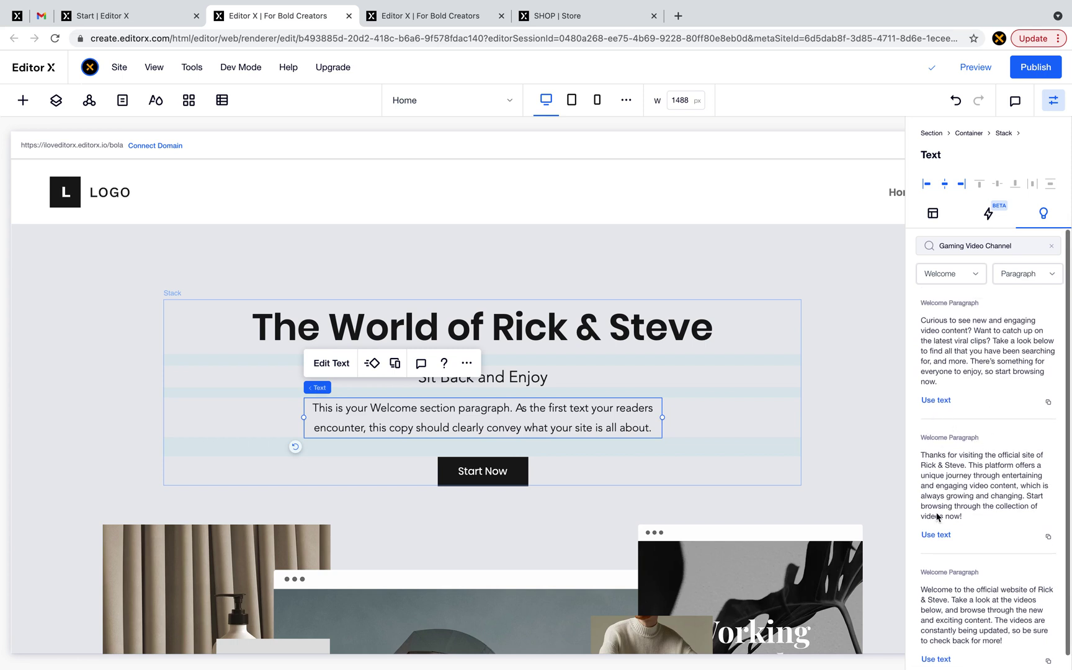
pyautogui.click(938, 400)
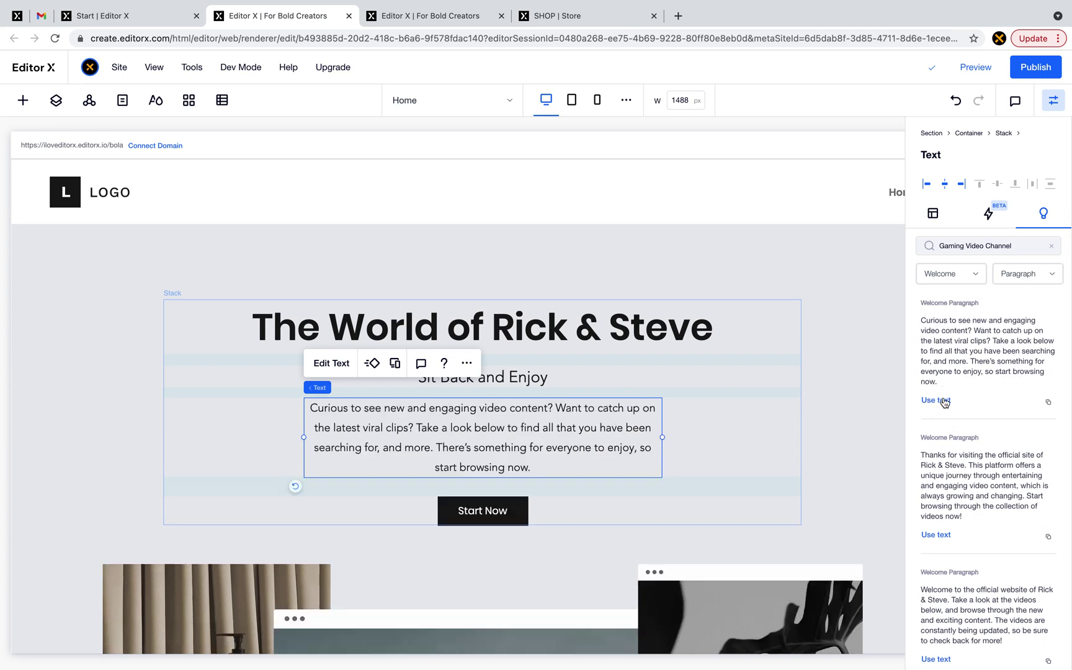
# - Set the welcome paragraph's Max W to 650 px in the Layout settings
pyautogui.click(930, 215)
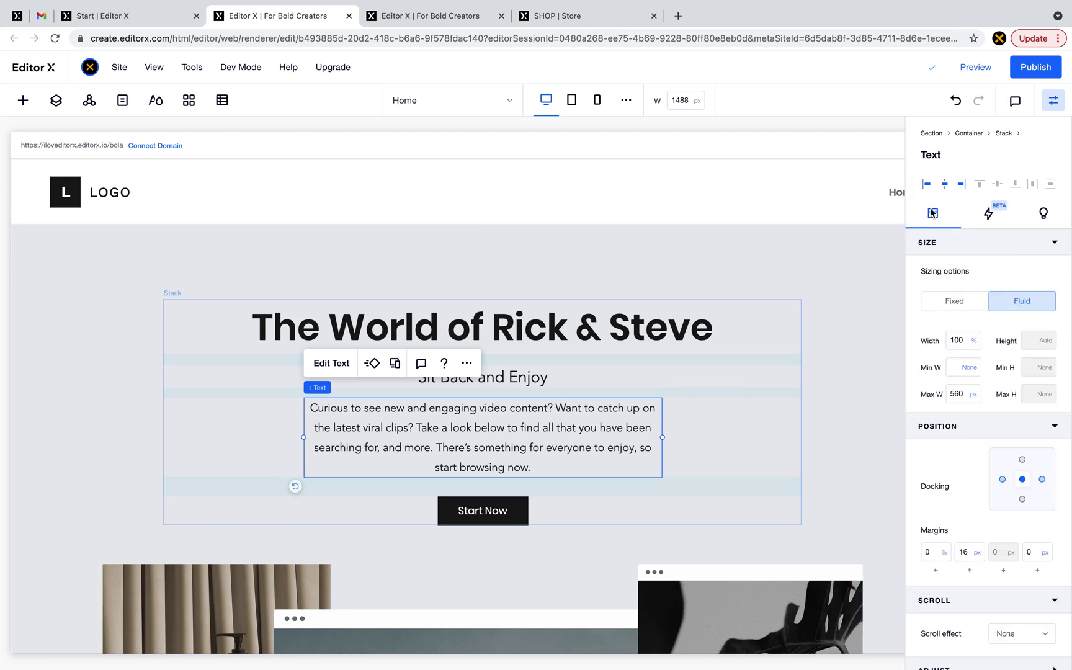
pyautogui.click(970, 396)
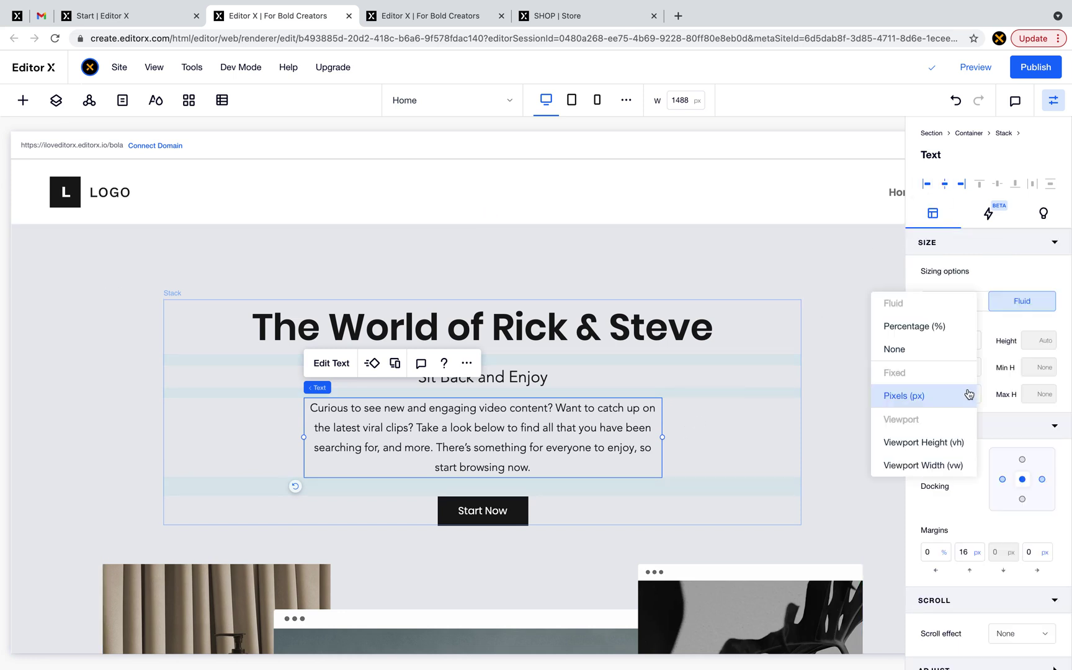
pyautogui.click(971, 396)
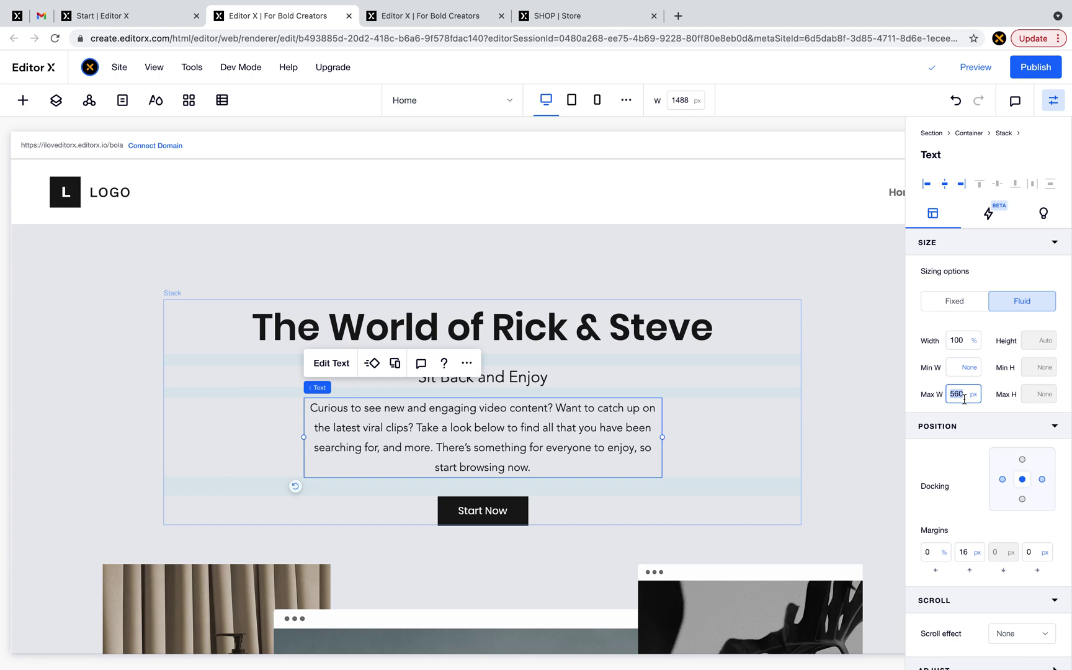
pyautogui.write('650')
pyautogui.press('Return')
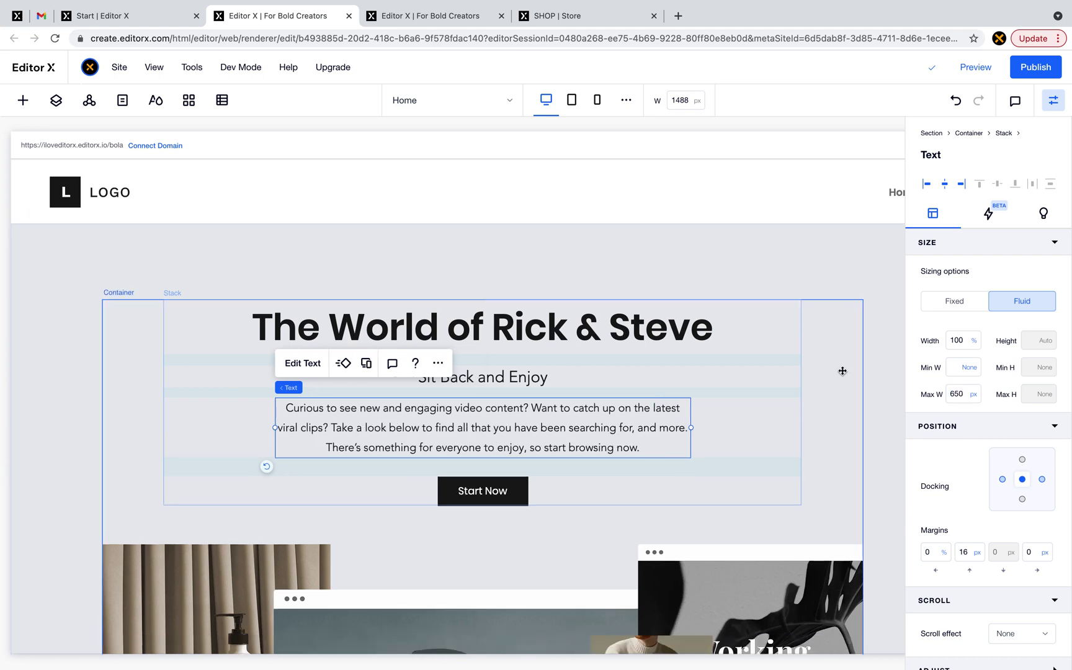
pyautogui.click(842, 371)
# - Change the Start Now button's text to the AI suggestion 'Explore'
pyautogui.scroll(-3, 861, 396)
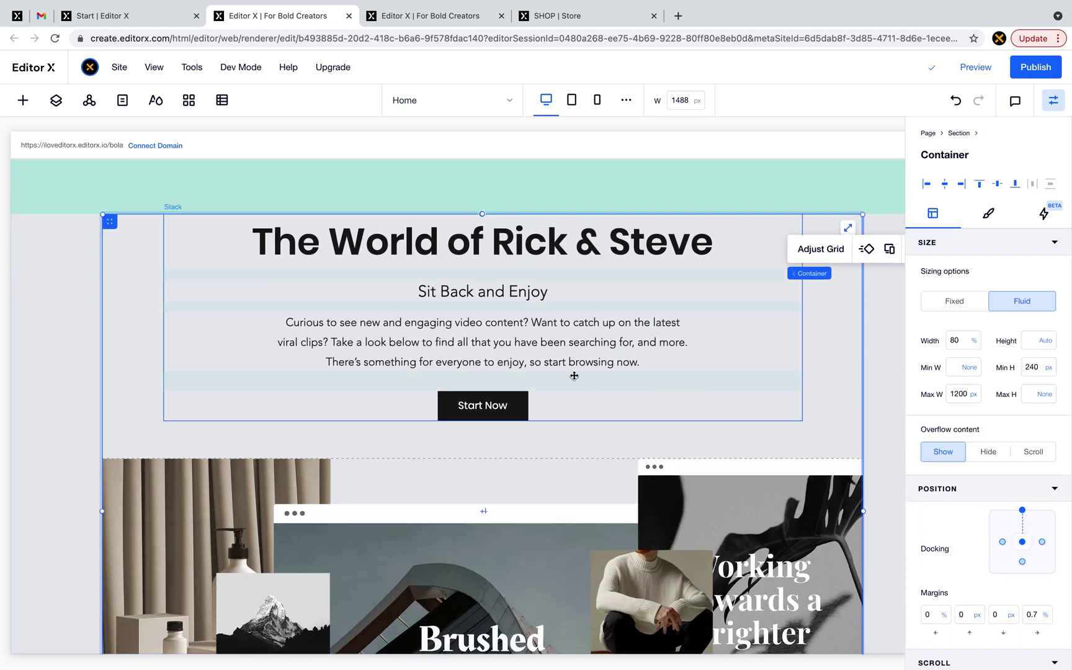
pyautogui.click(509, 405)
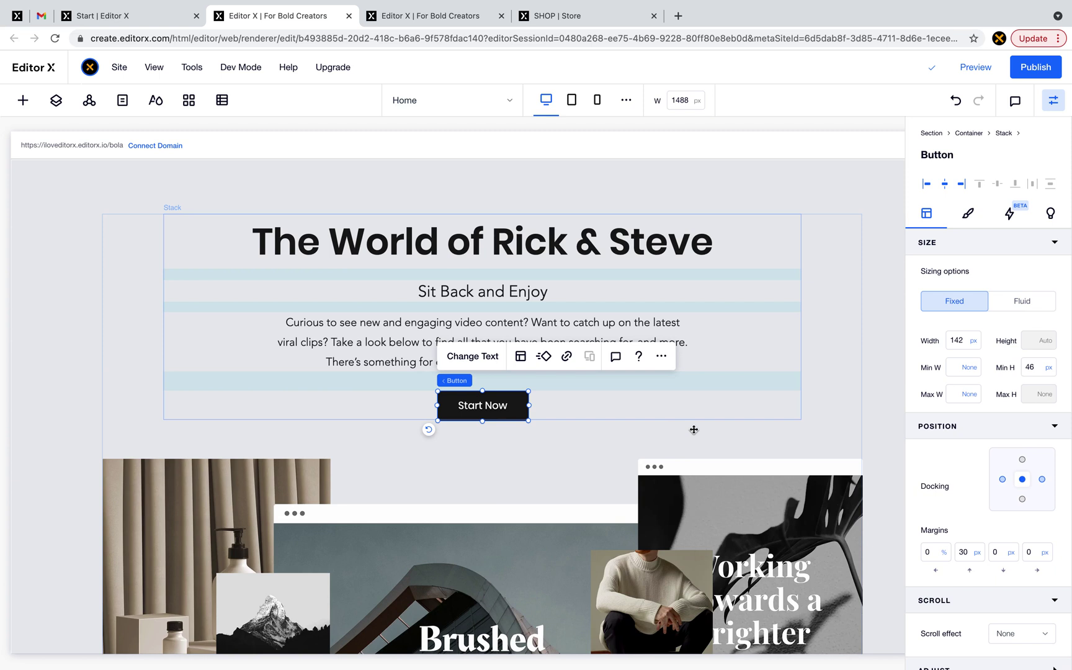
pyautogui.scroll(1, 845, 426)
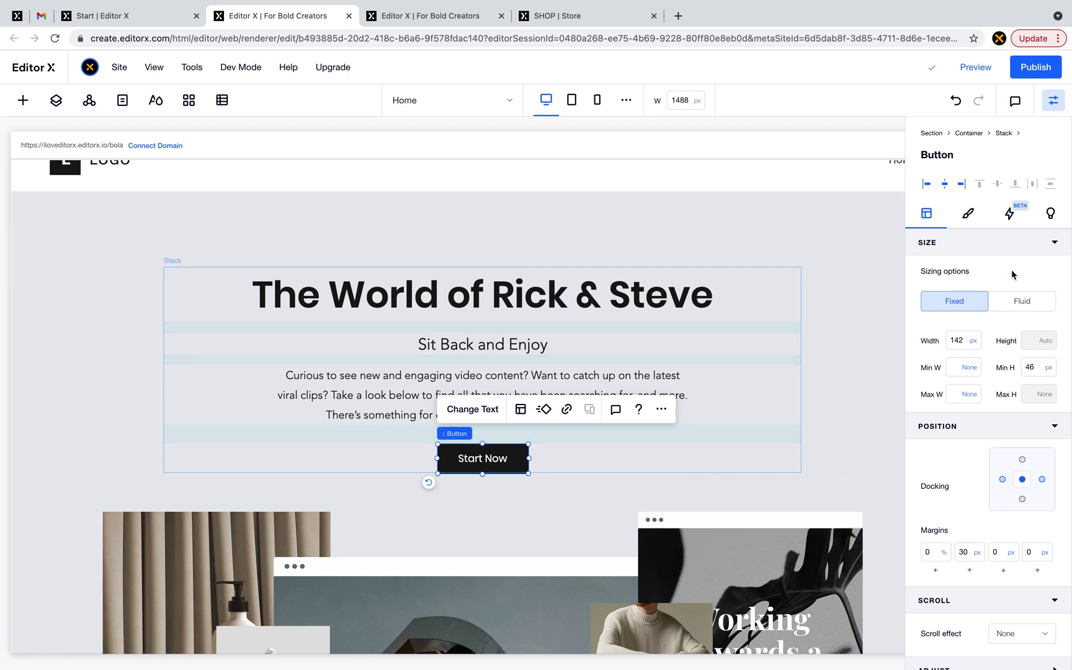
pyautogui.click(1050, 214)
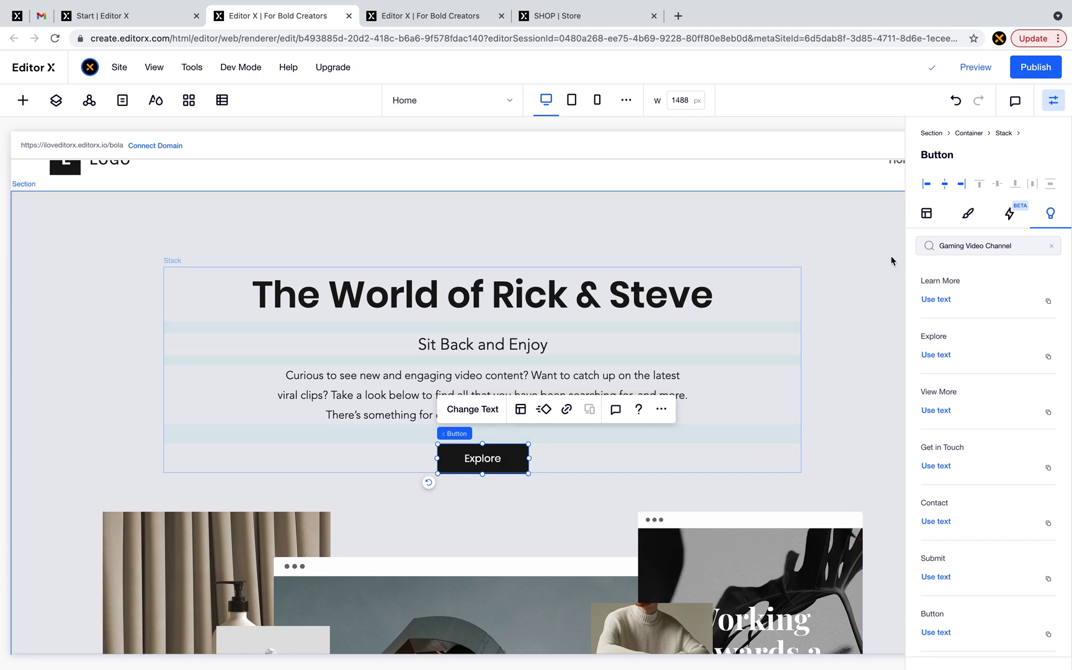
# - Give the button pill-shaped corners with a 999 px corner radius
pyautogui.click(967, 214)
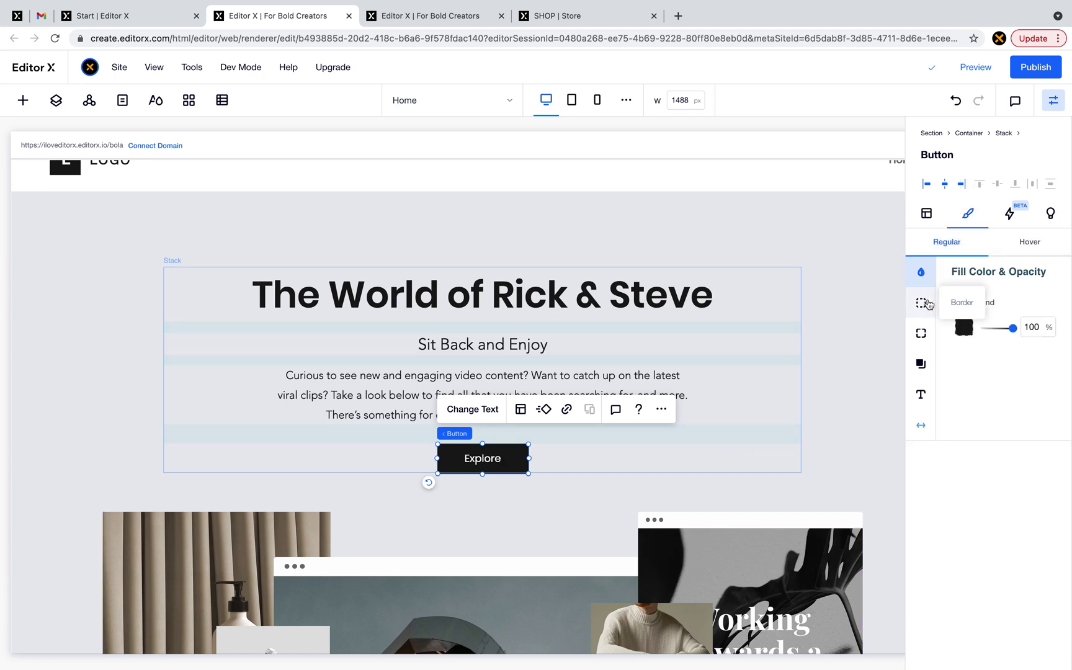
pyautogui.click(920, 333)
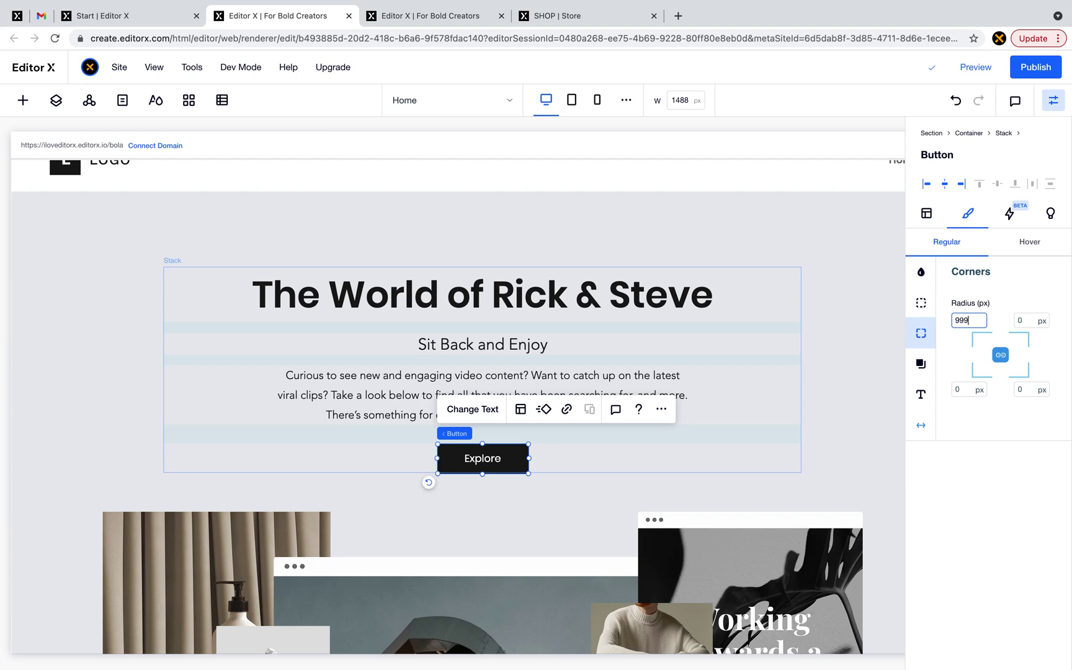
pyautogui.press('Return')
pyautogui.press('Escape')
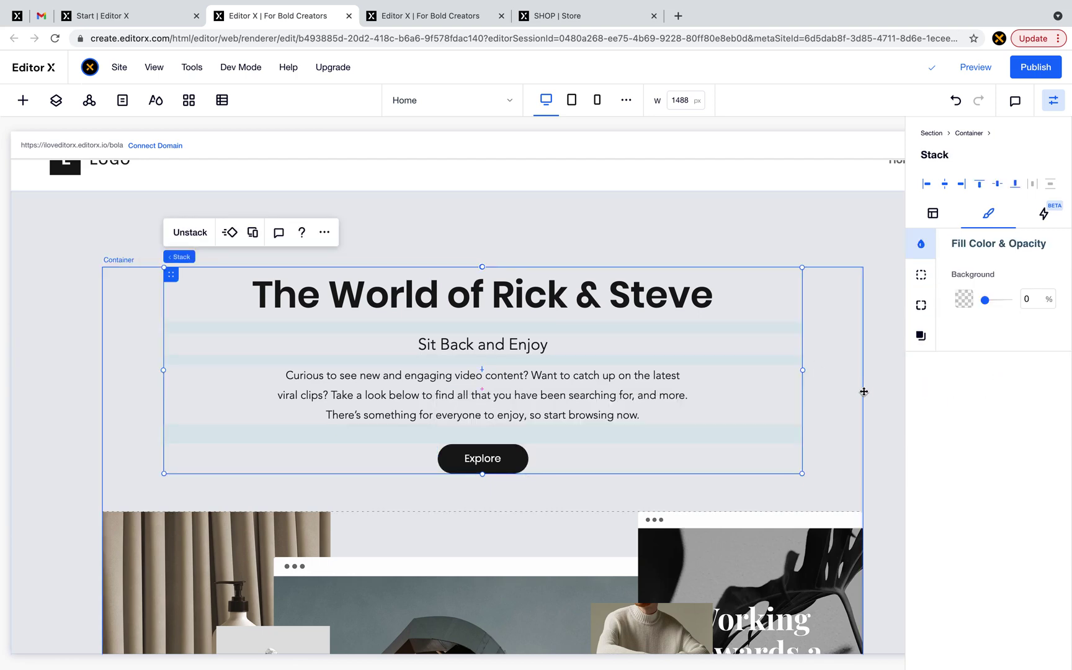
# - Bring up Gaming Video Channel image suggestions for the central Brushed collage image
pyautogui.scroll(-5, 721, 489)
pyautogui.scroll(2, 439, 471)
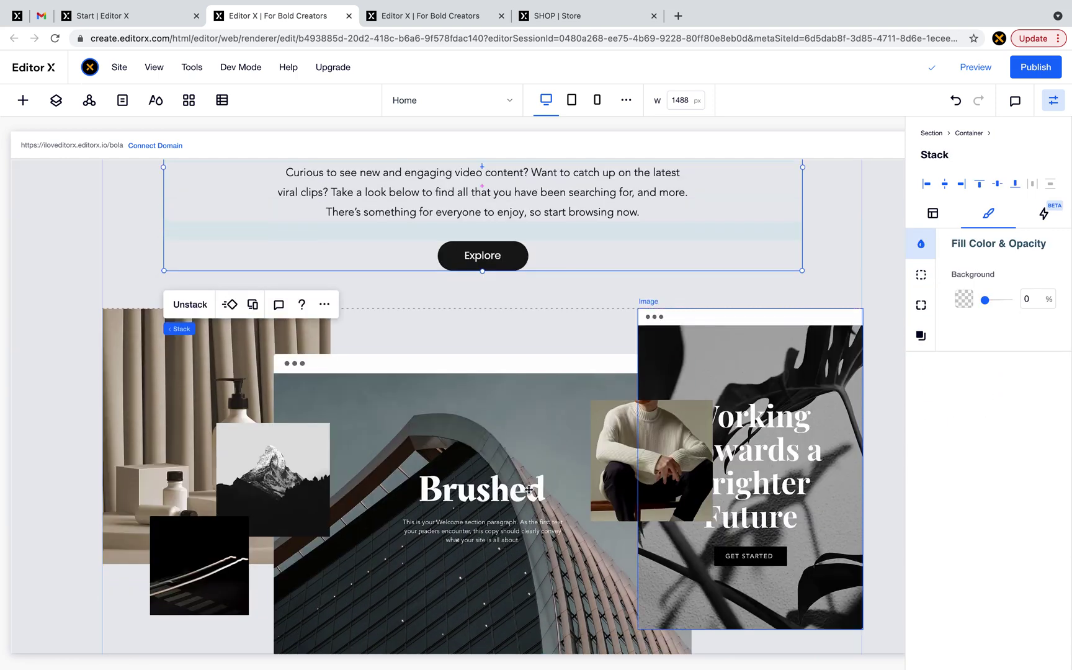
pyautogui.click(439, 472)
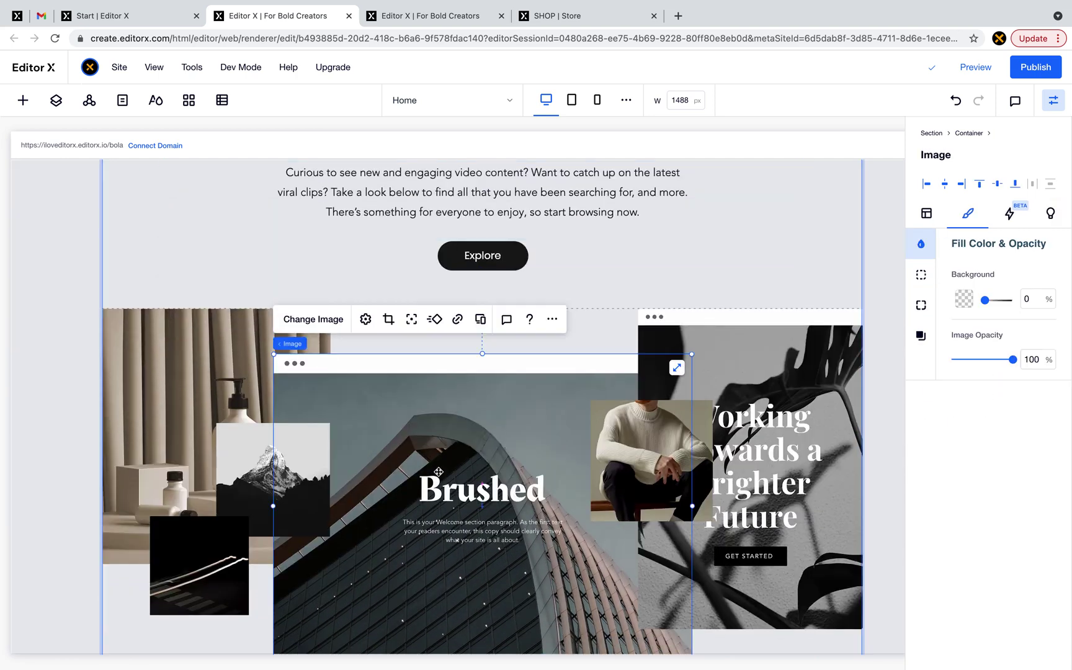
pyautogui.click(1048, 217)
pyautogui.moveTo(945, 248); pyautogui.dragTo(1007, 247)
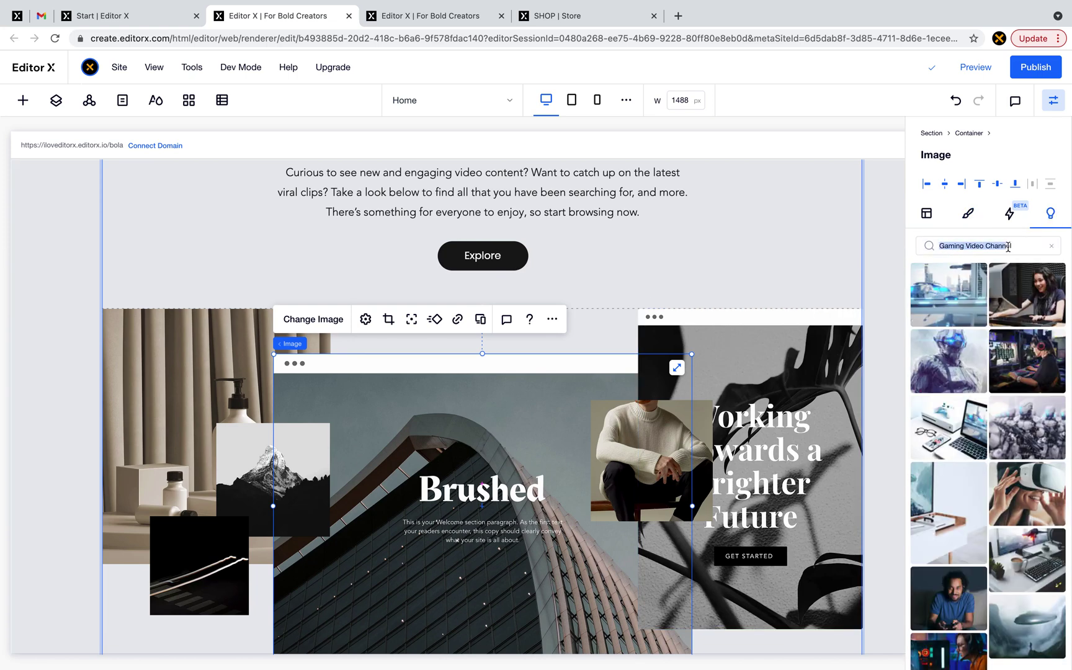
pyautogui.click(1012, 245)
pyautogui.scroll(-3, 991, 399)
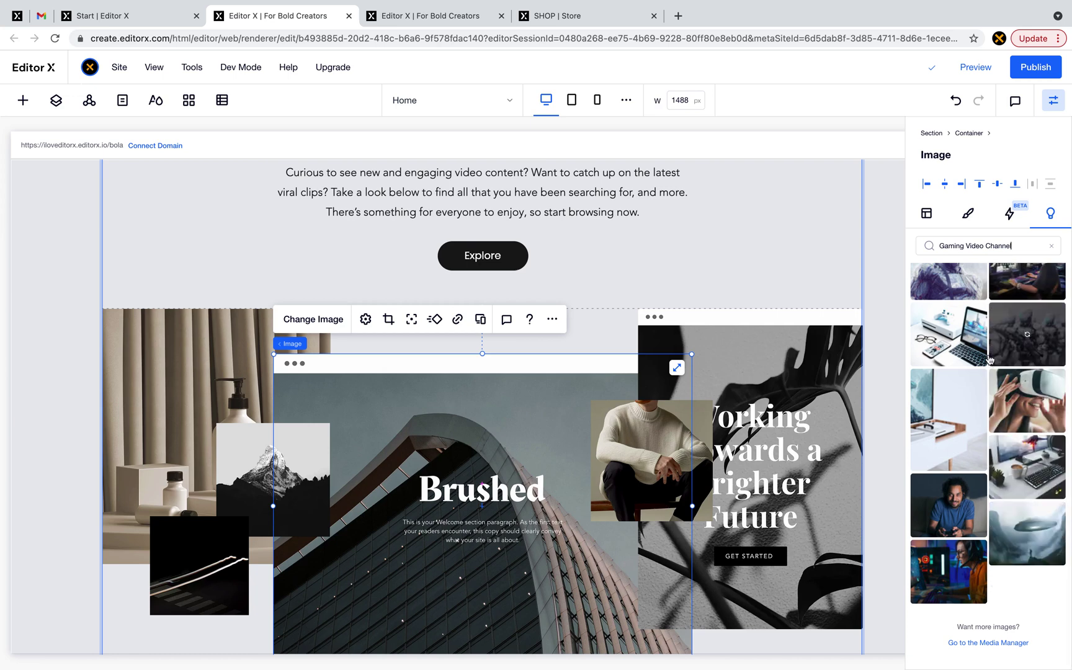
pyautogui.scroll(3, 980, 414)
pyautogui.scroll(-3, 981, 434)
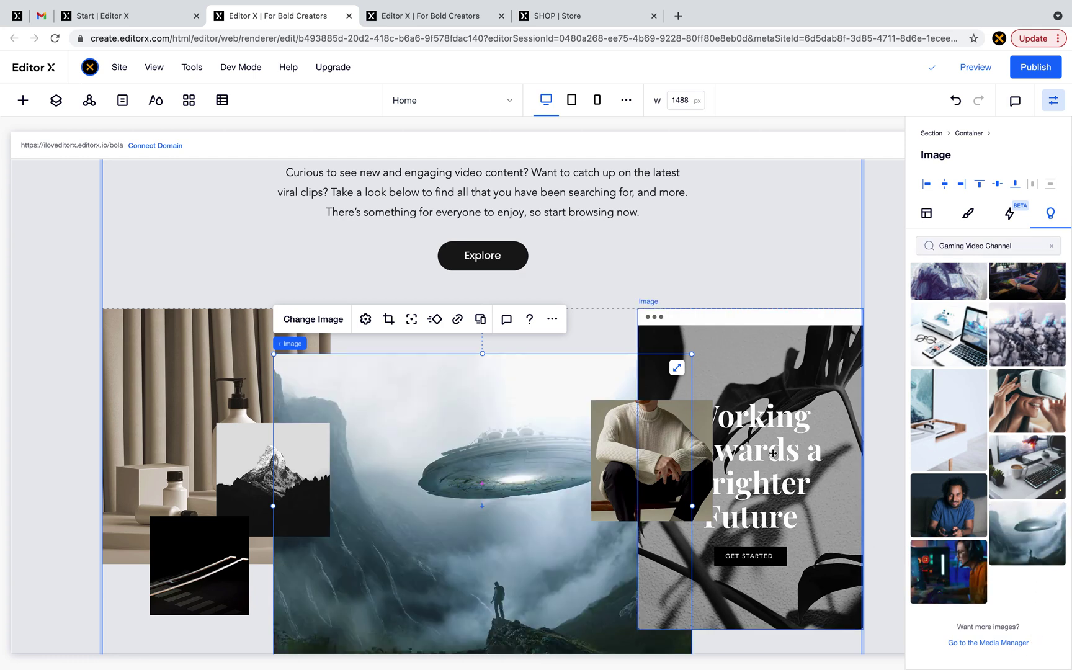
# - Swap the right-hand image for the woman gamer photo and the sweater image for the first suggestion
pyautogui.click(789, 417)
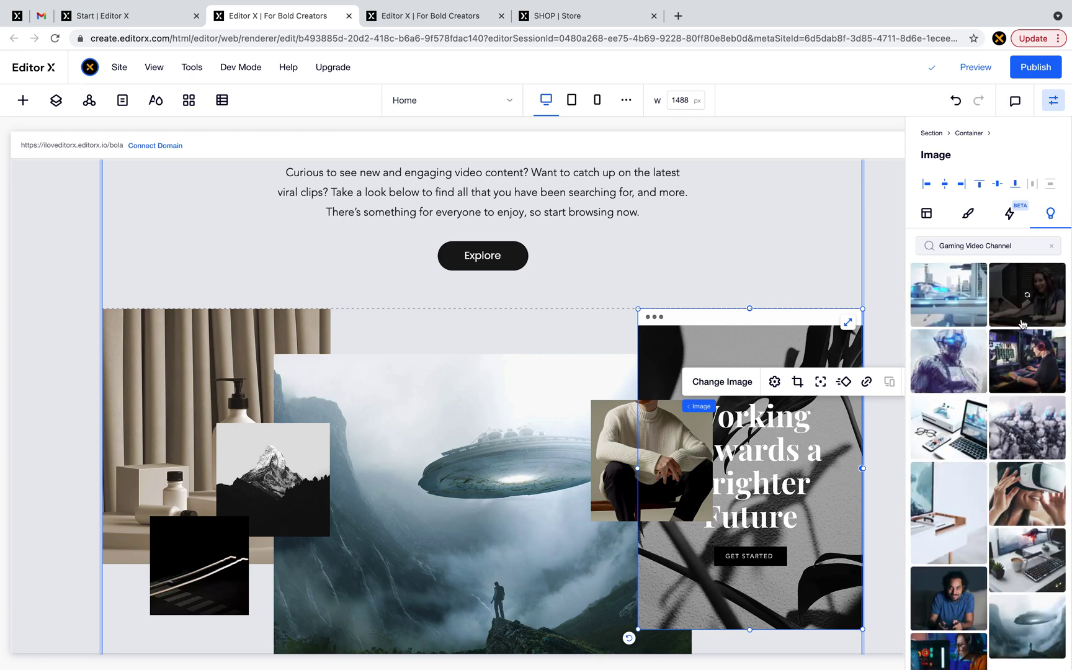
pyautogui.click(1021, 323)
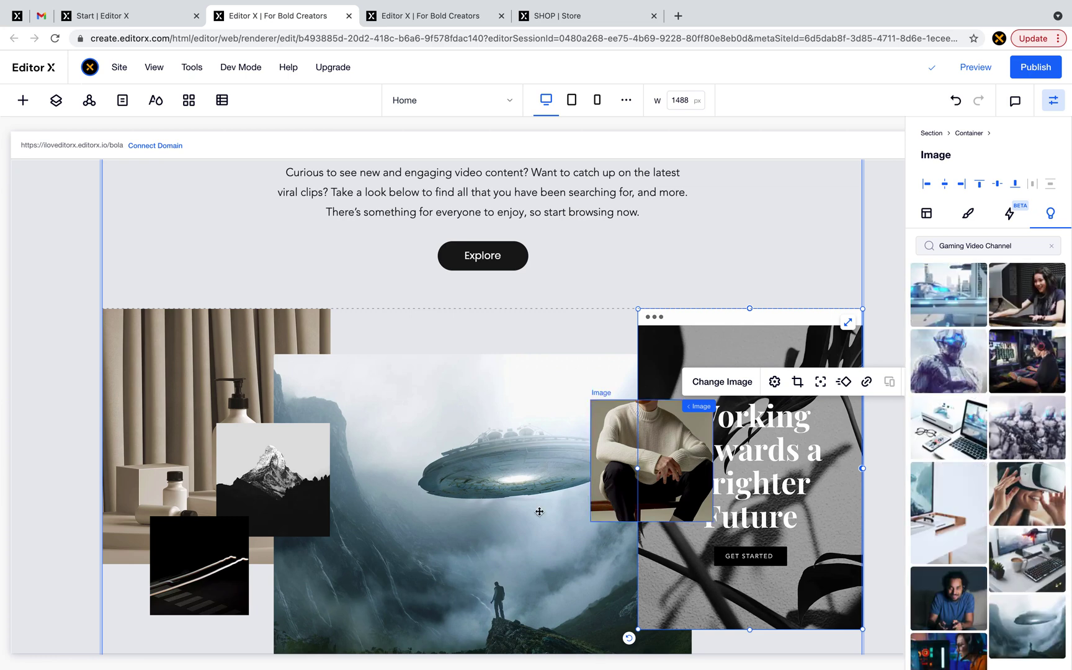
pyautogui.click(603, 455)
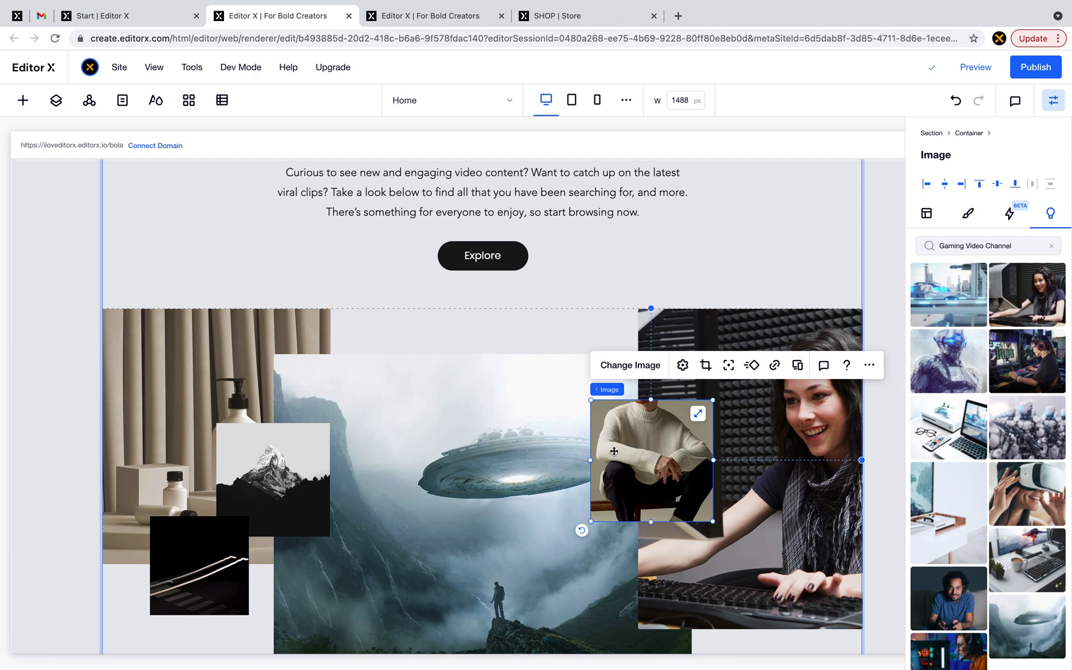
pyautogui.click(947, 304)
# - Replace the curtain and left images with robots, the mountain with robot soldiers, the light-streak with a gamer
pyautogui.click(180, 383)
pyautogui.scroll(-2, 1009, 515)
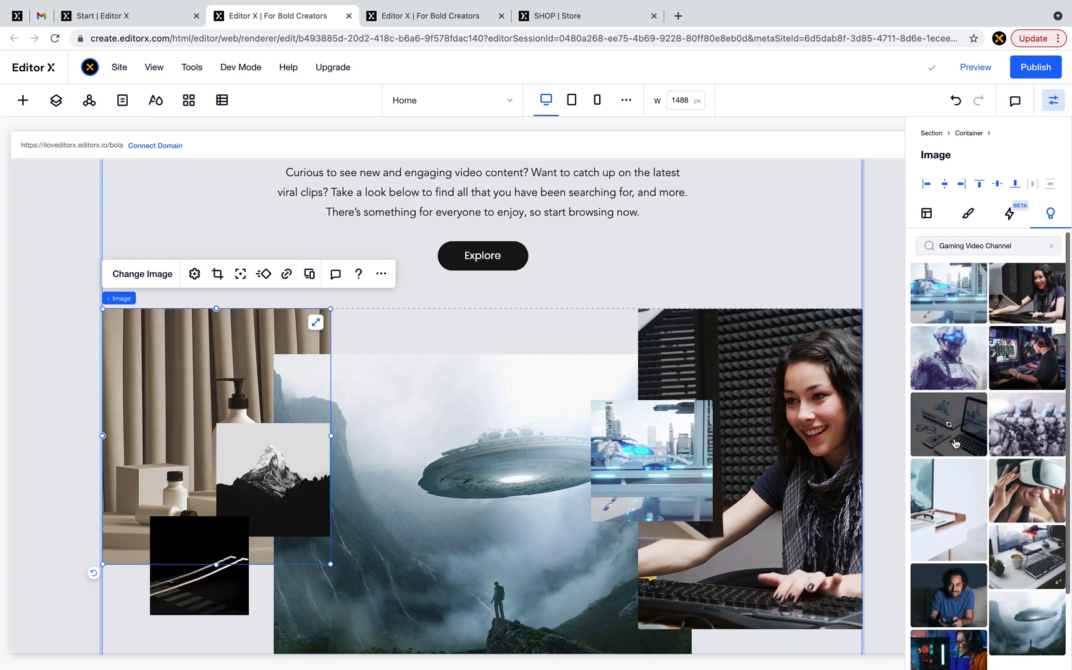
pyautogui.click(957, 370)
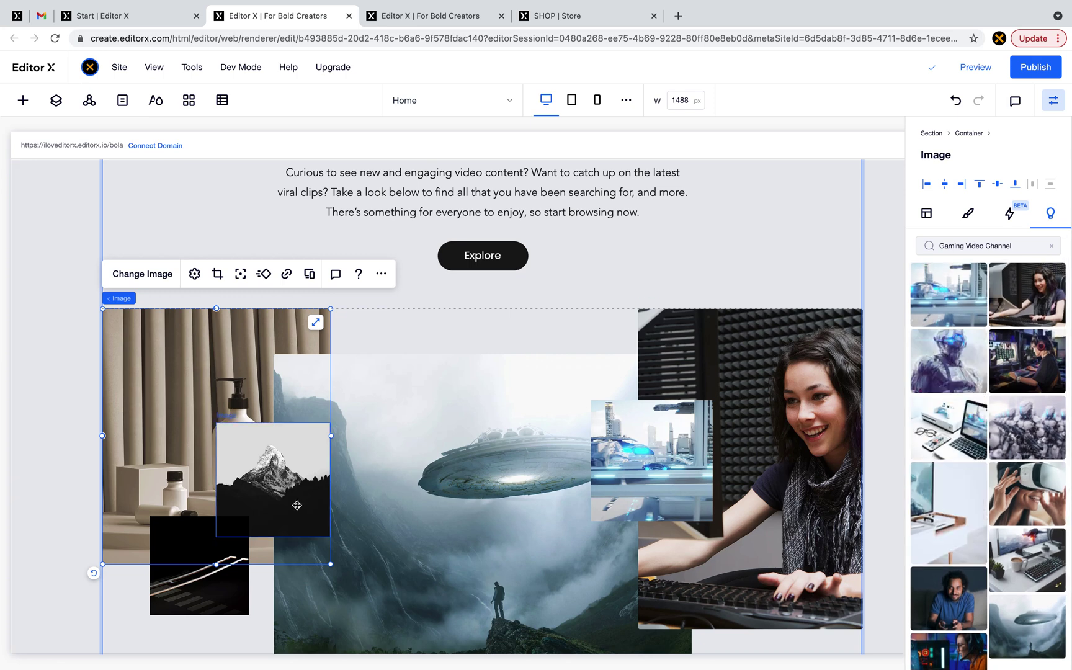
pyautogui.click(294, 502)
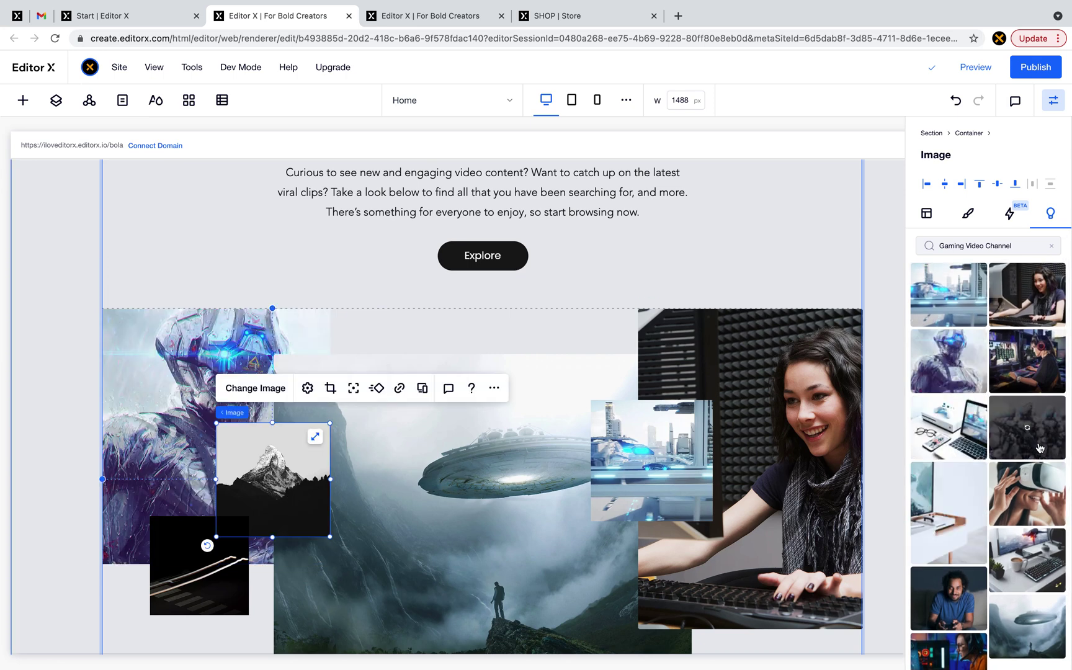
pyautogui.click(1040, 448)
pyautogui.click(198, 570)
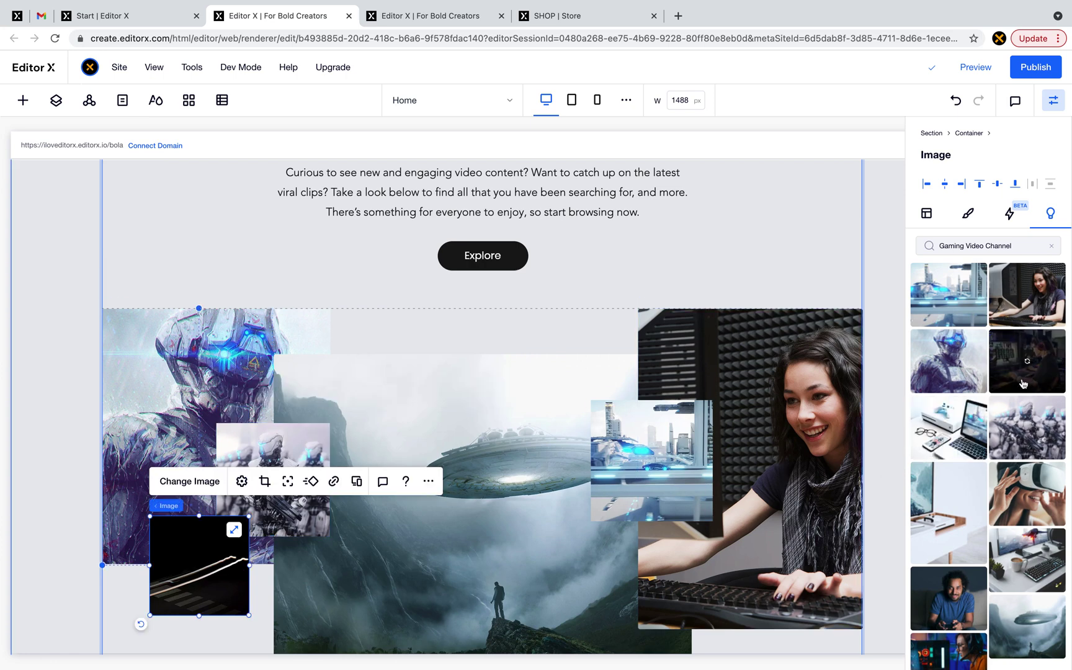
pyautogui.scroll(-2, 1023, 384)
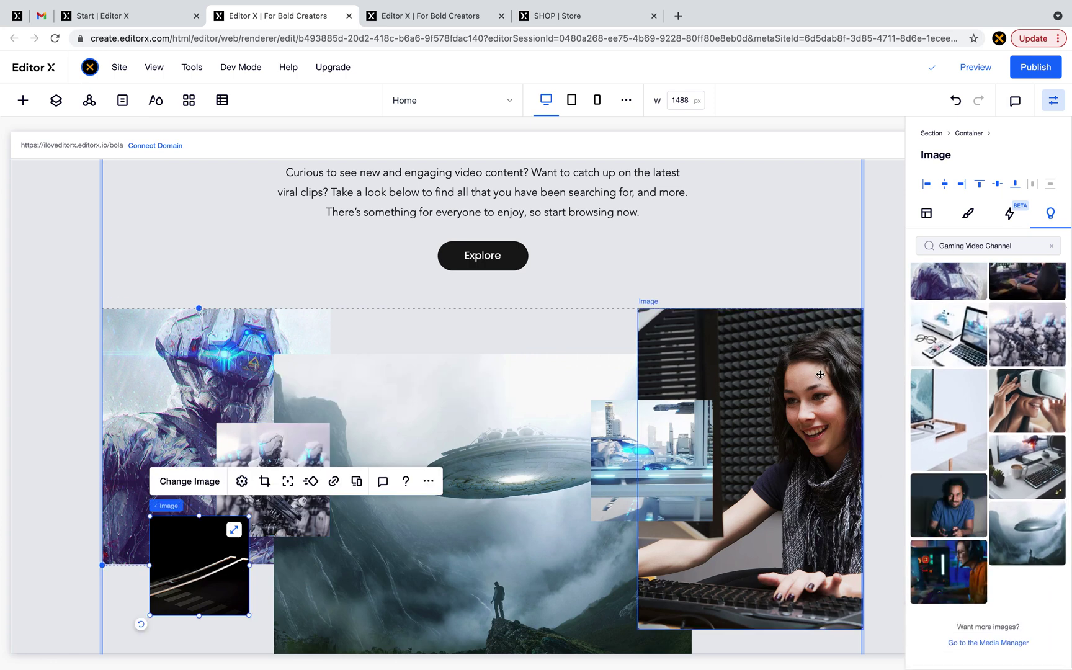
# - Preview the Home page and scroll through 'The World of Rick & Steve' hero and gaming collage
pyautogui.click(1067, 100)
pyautogui.click(974, 67)
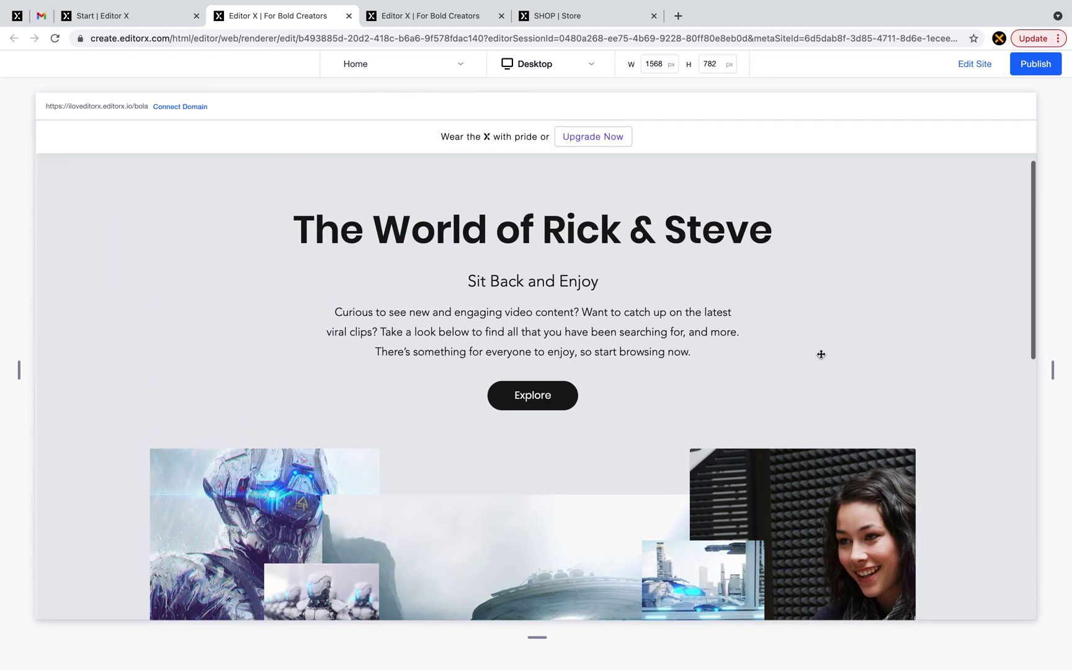
pyautogui.scroll(-5, 820, 354)
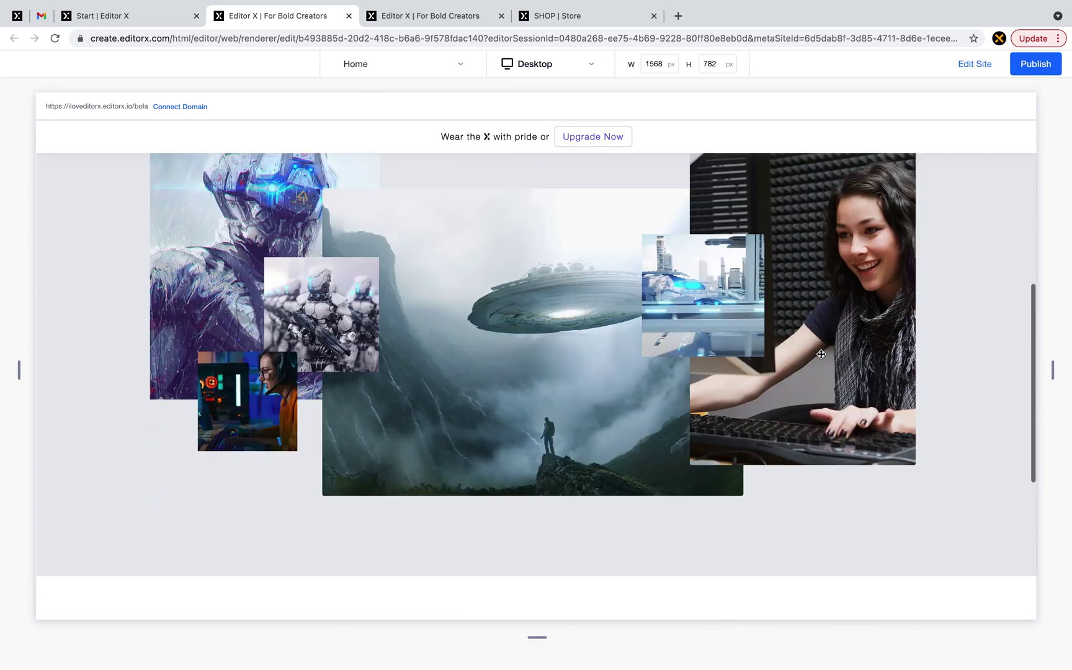
pyautogui.scroll(-4, 821, 354)
pyautogui.scroll(8, 821, 354)
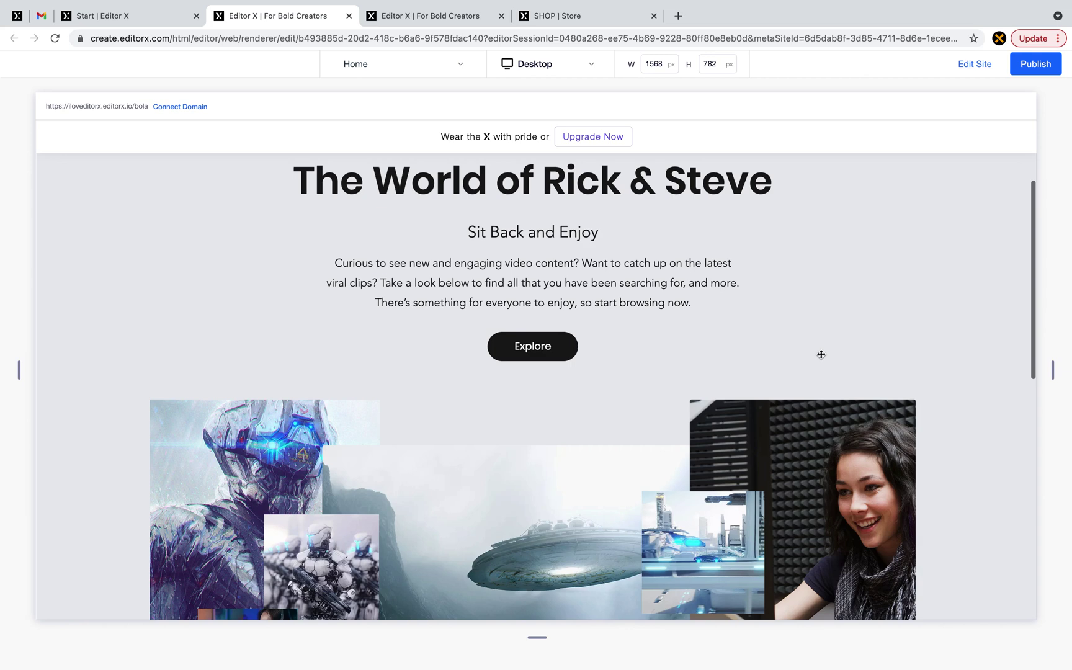
pyautogui.scroll(3, 820, 354)
pyautogui.scroll(-4, 821, 354)
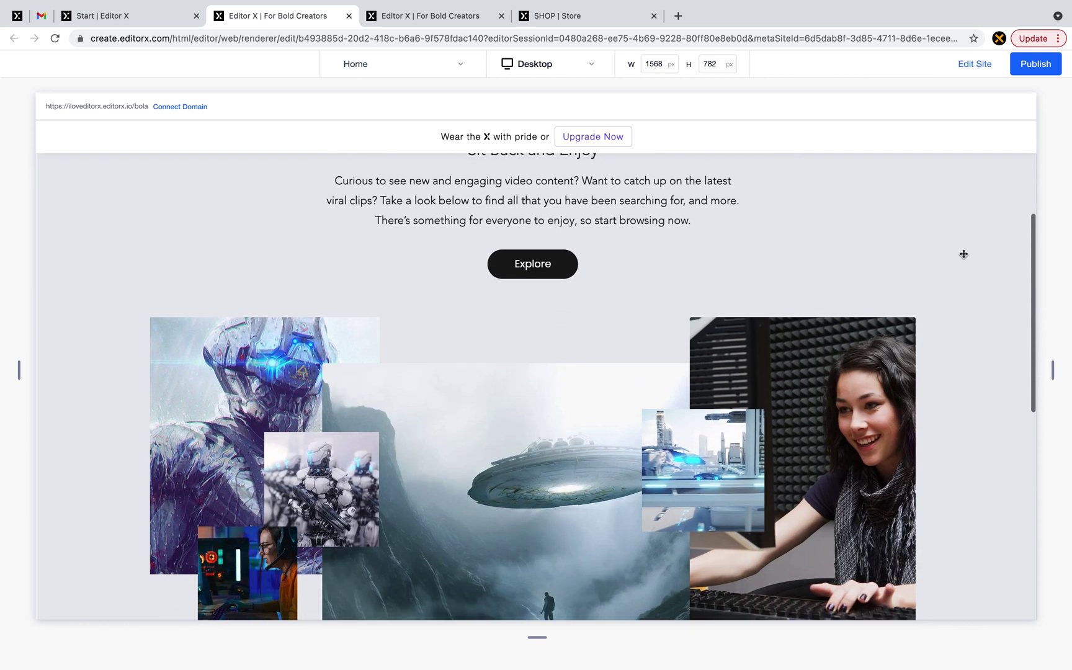
pyautogui.scroll(3, 934, 245)
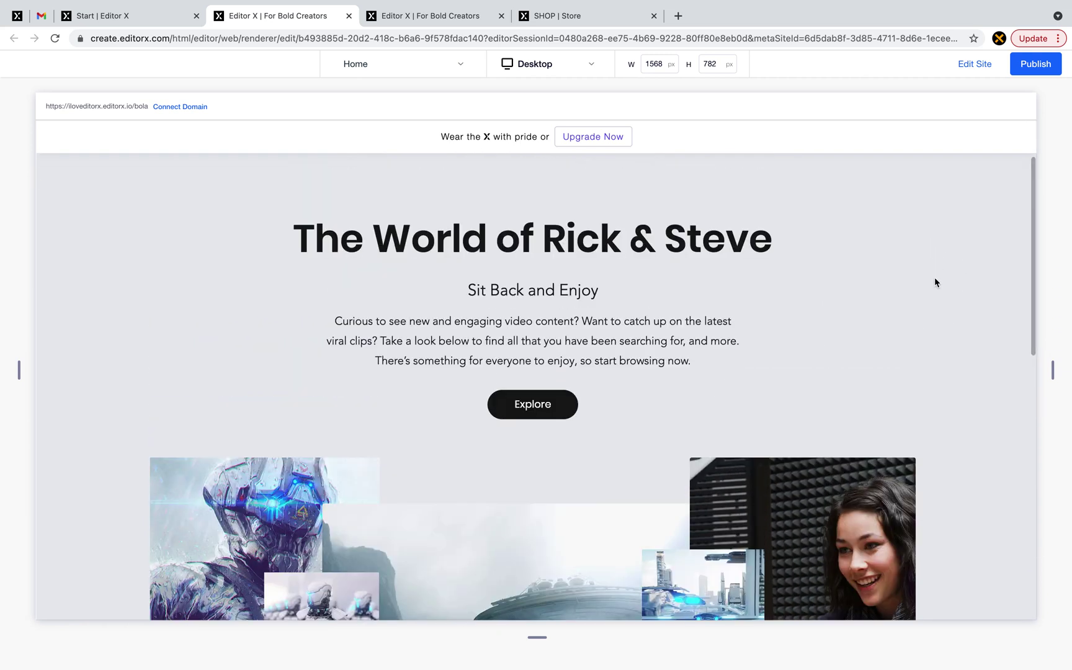
pyautogui.scroll(1, 779, 265)
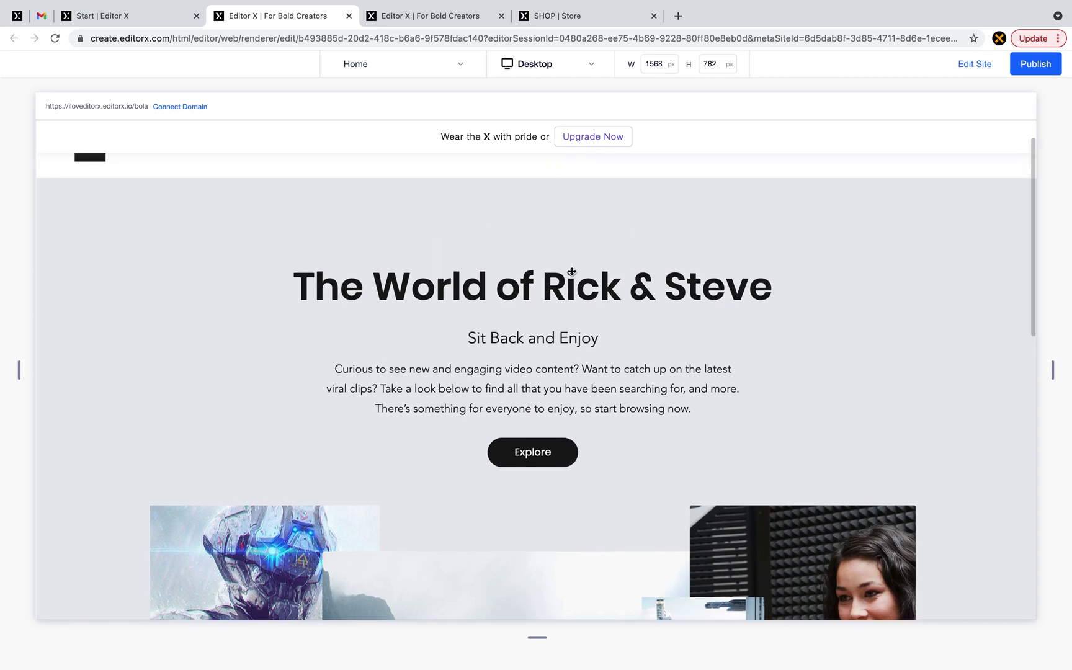
# - Change 'The World of Rick & Steve' heading font from Poppins to Suez One Regular
pyautogui.click(978, 69)
pyautogui.click(507, 231)
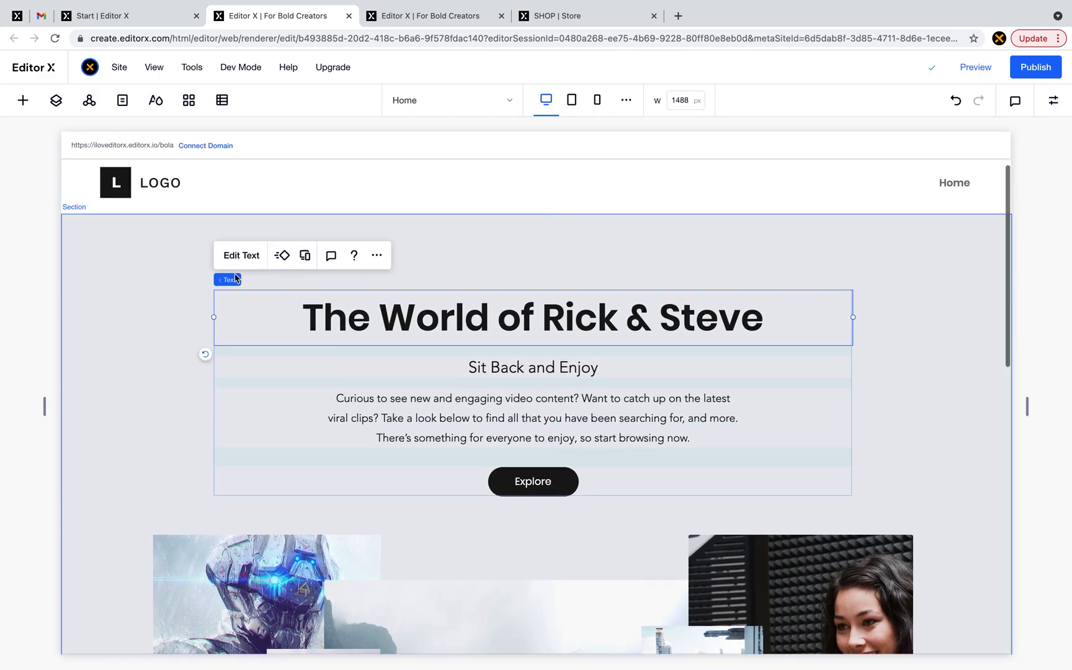
pyautogui.click(231, 258)
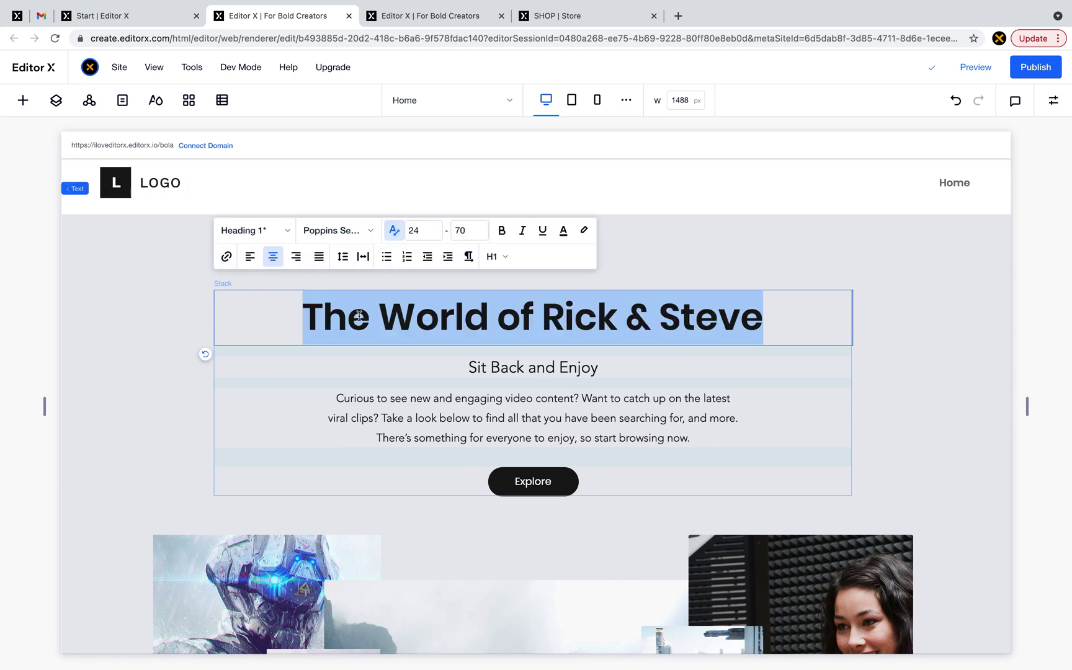
pyautogui.click(304, 232)
pyautogui.scroll(15, 332, 301)
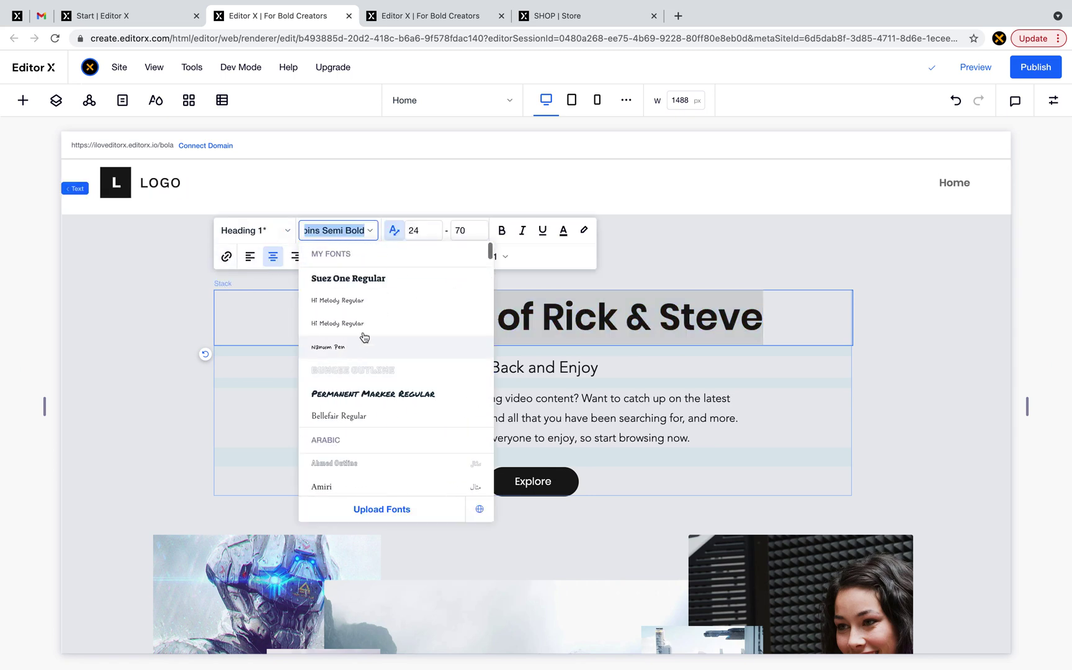
pyautogui.click(317, 279)
pyautogui.click(115, 357)
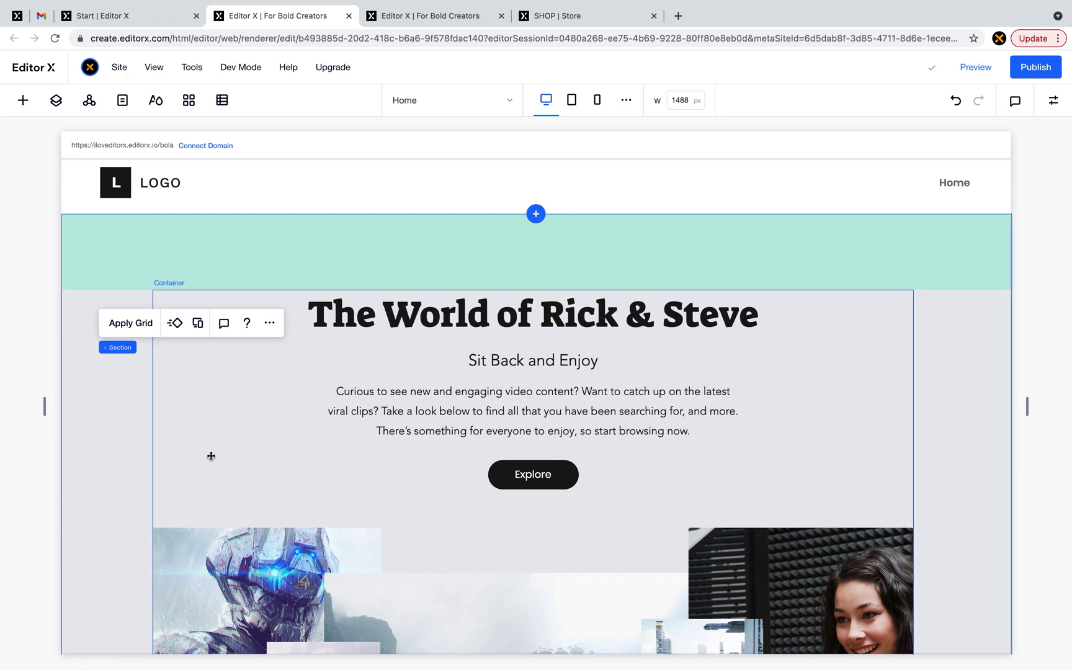
pyautogui.scroll(-2, 211, 456)
# - Drop a star shape into the empty section and swap it for the outline star
pyautogui.scroll(-12, 211, 456)
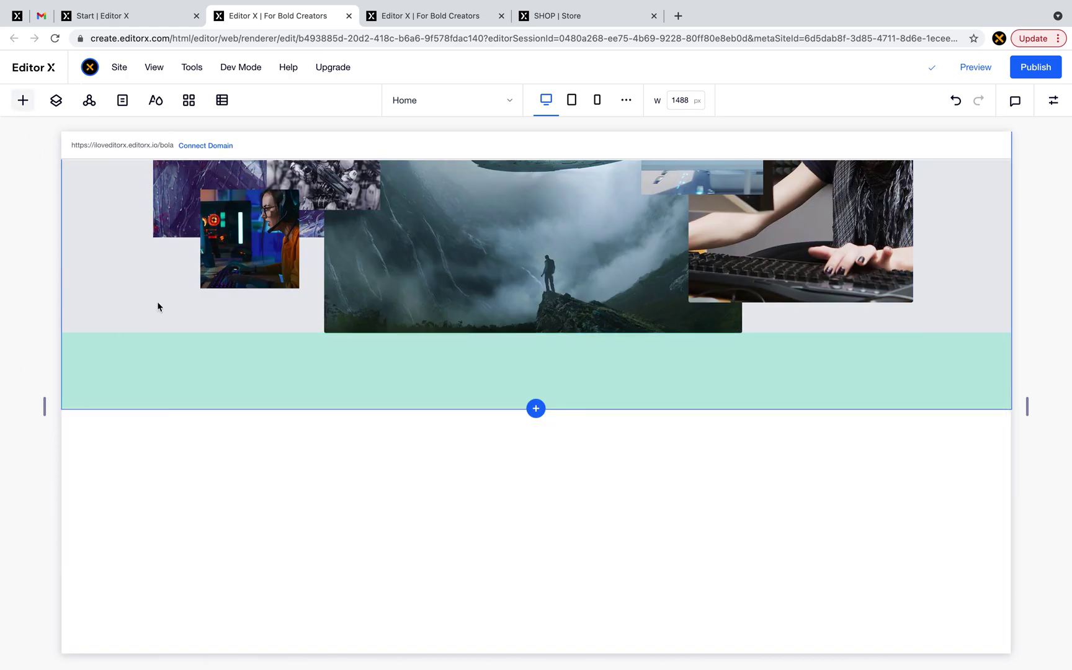
pyautogui.moveTo(186, 490); pyautogui.dragTo(437, 528)
pyautogui.click(1053, 100)
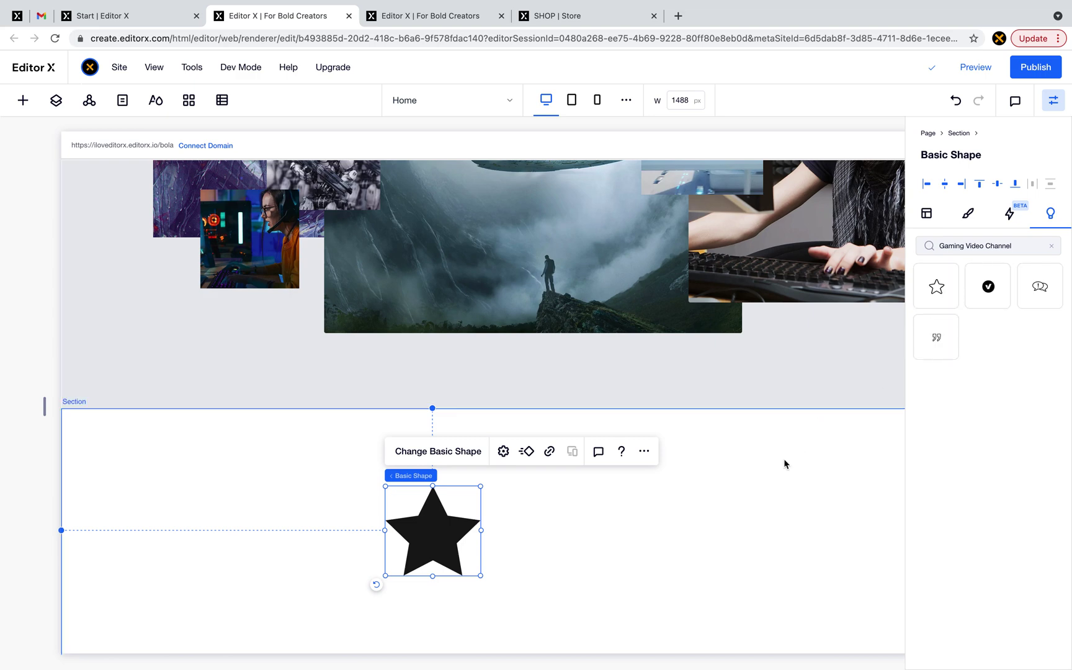
pyautogui.click(938, 288)
# - Move the outline star toward the left side of the section
pyautogui.click(730, 486)
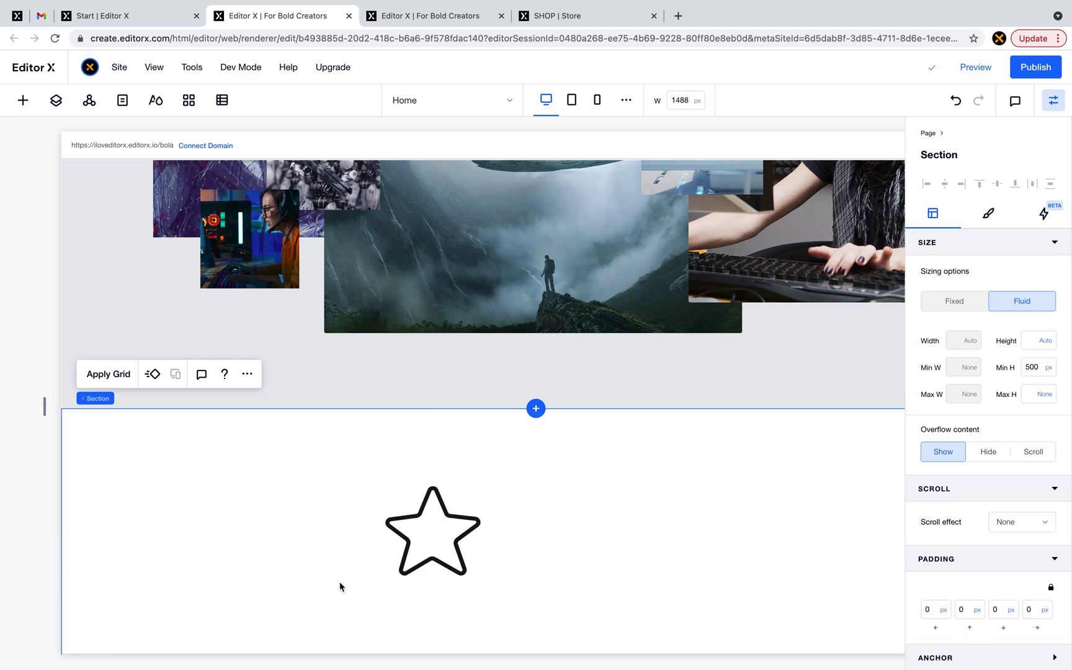
pyautogui.moveTo(432, 549); pyautogui.dragTo(268, 547)
pyautogui.click(503, 529)
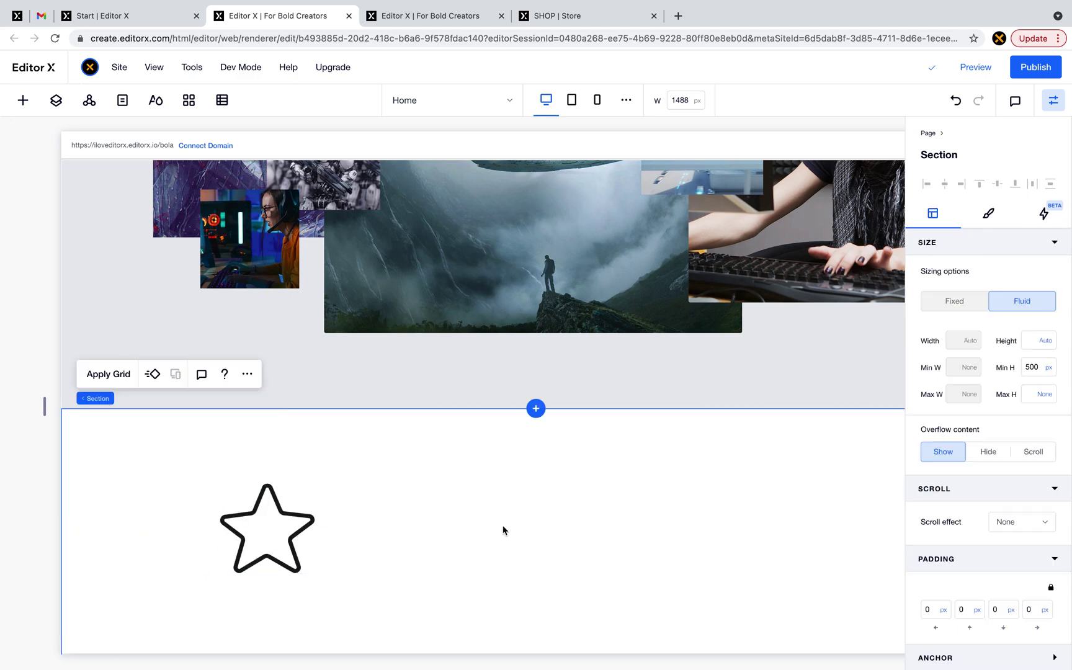
pyautogui.scroll(1, 503, 530)
pyautogui.scroll(1, 433, 376)
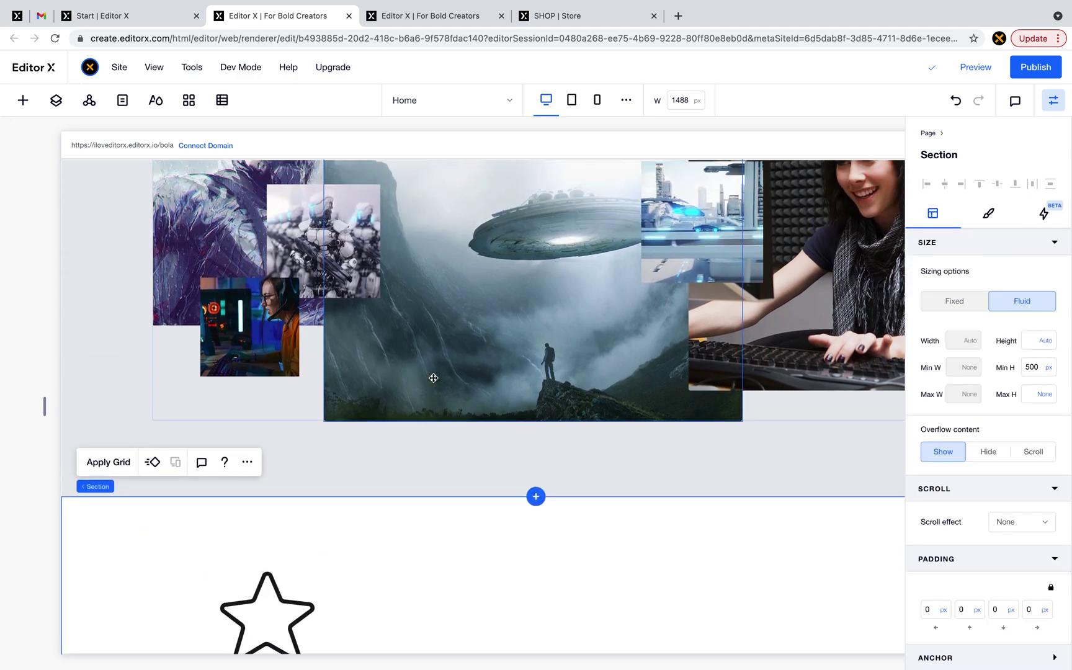
pyautogui.scroll(-2, 433, 379)
pyautogui.scroll(5, 433, 379)
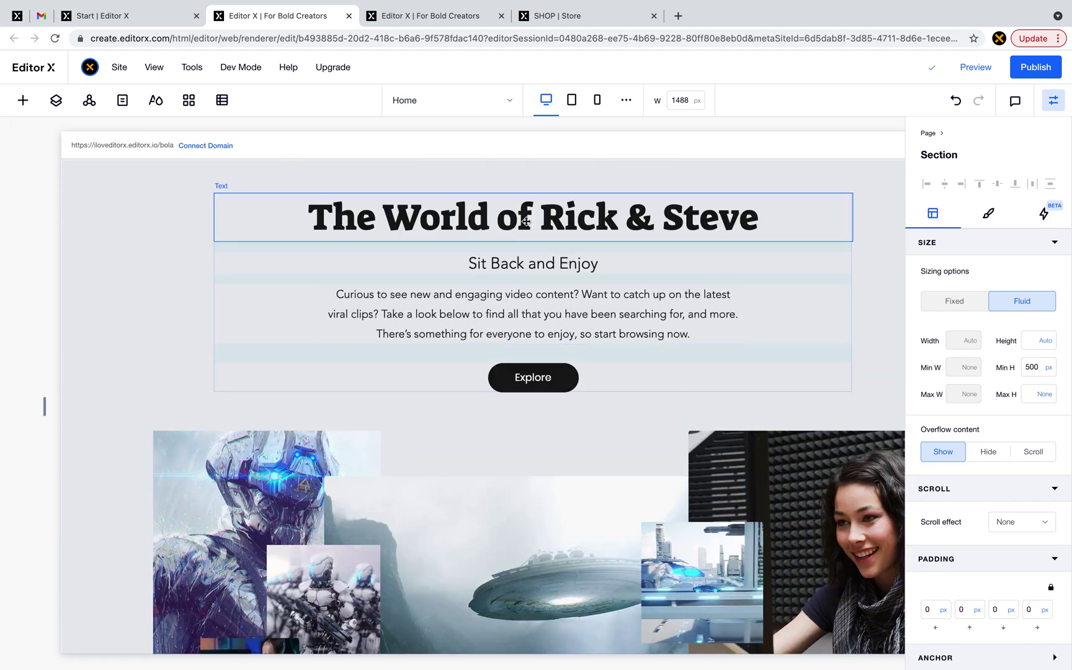
pyautogui.click(512, 234)
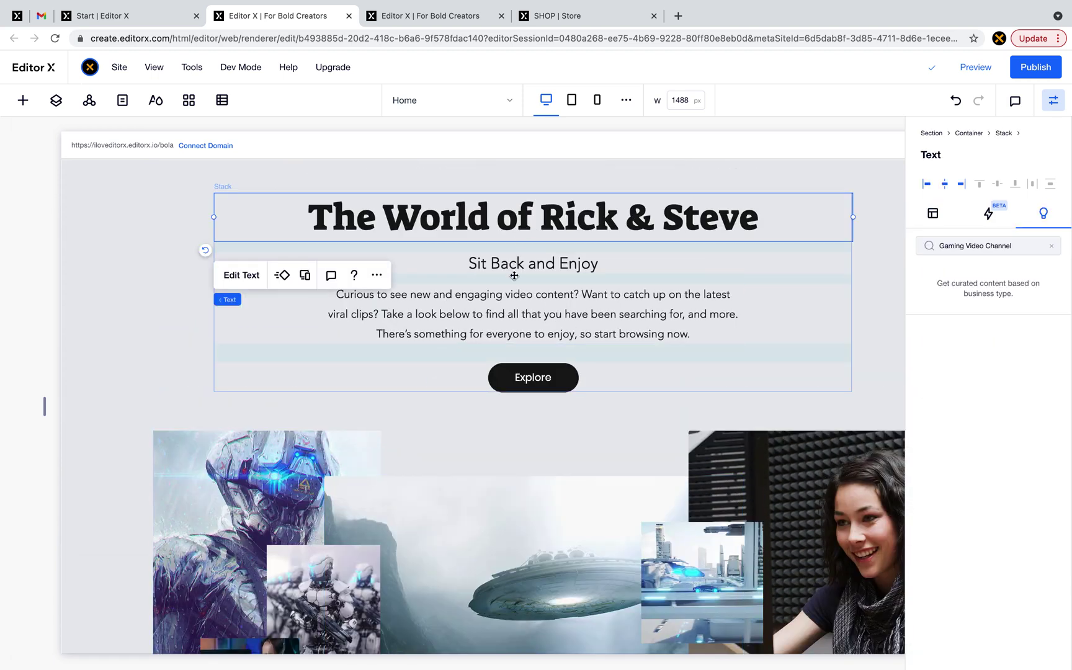
pyautogui.click(521, 384)
pyautogui.scroll(-6, 491, 479)
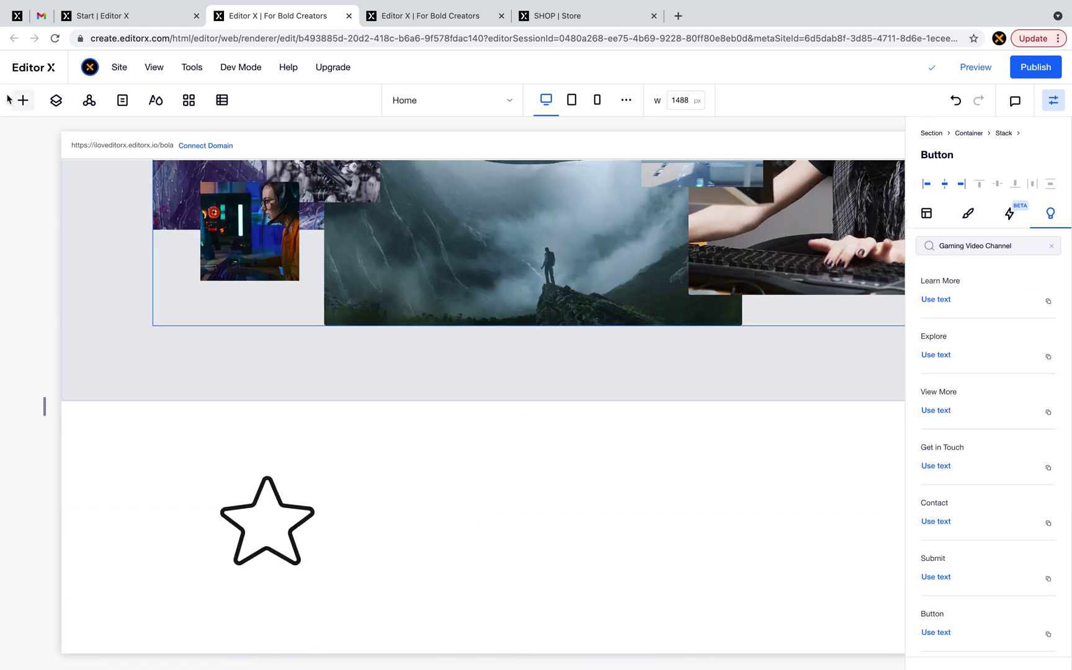
pyautogui.click(20, 100)
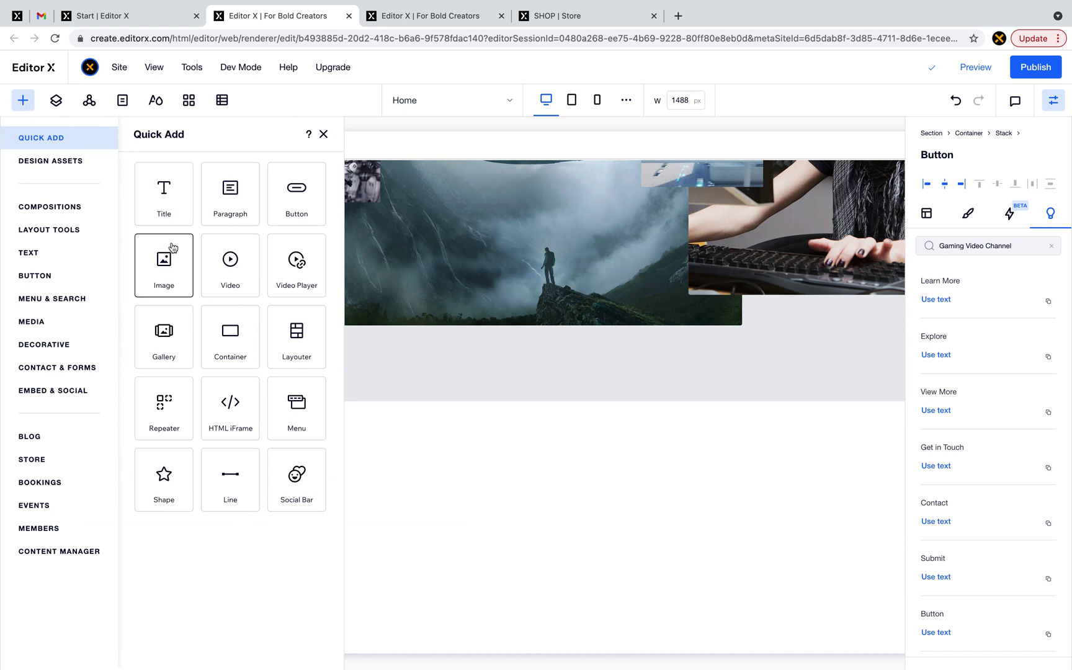
pyautogui.click(495, 527)
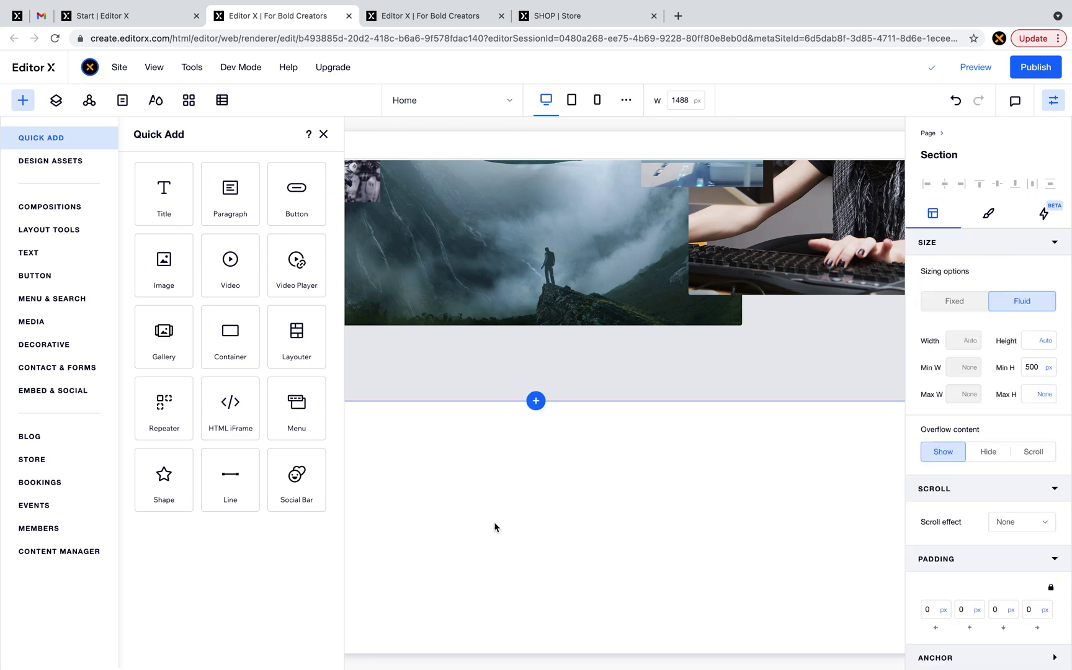
pyautogui.click(323, 135)
pyautogui.scroll(5, 490, 307)
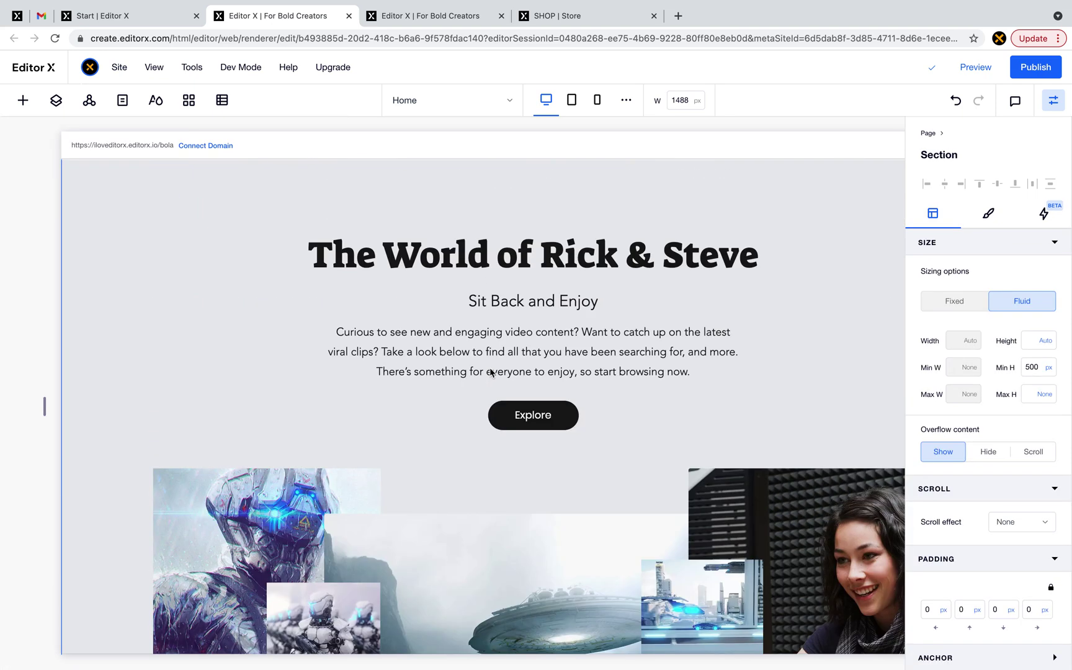
pyautogui.scroll(2, 745, 455)
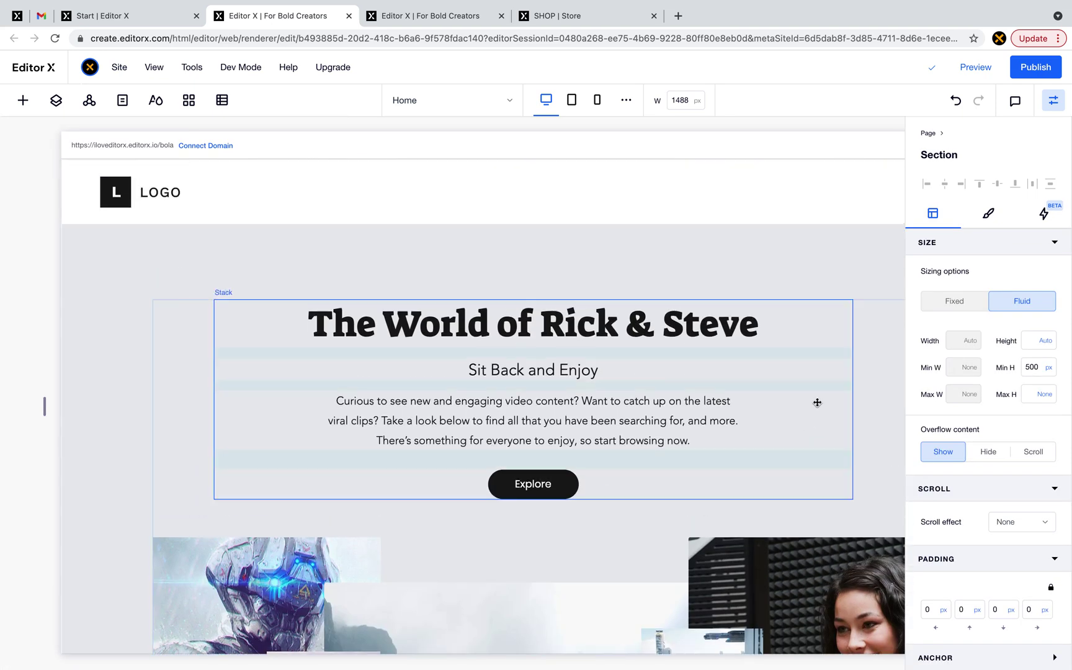
pyautogui.scroll(-1, 817, 402)
pyautogui.click(692, 404)
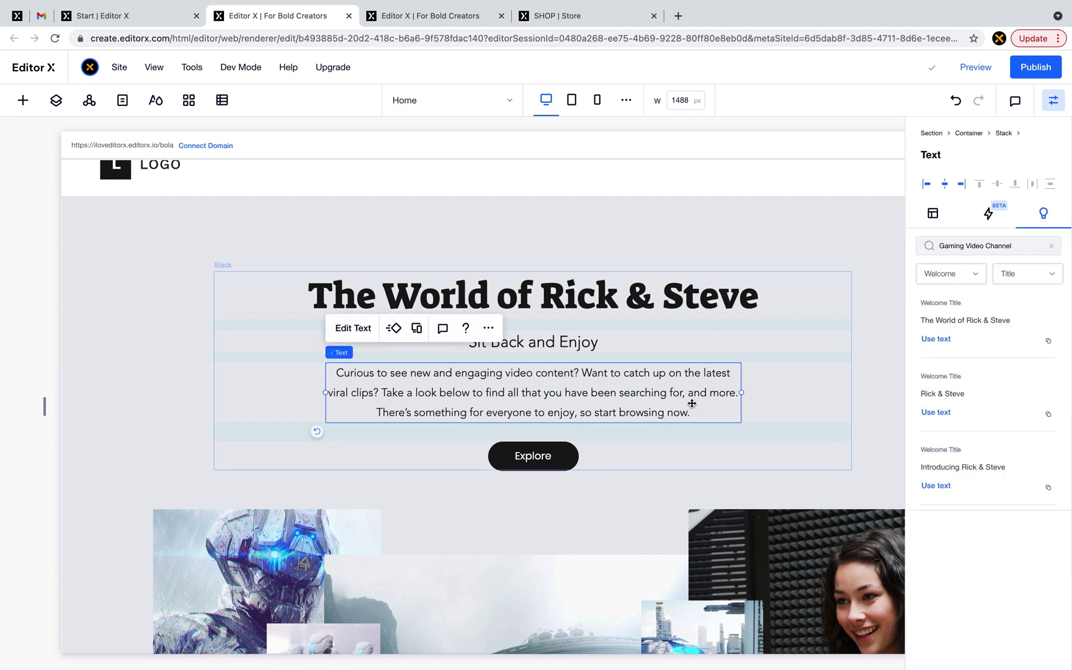
pyautogui.hscroll(2, 789, 396)
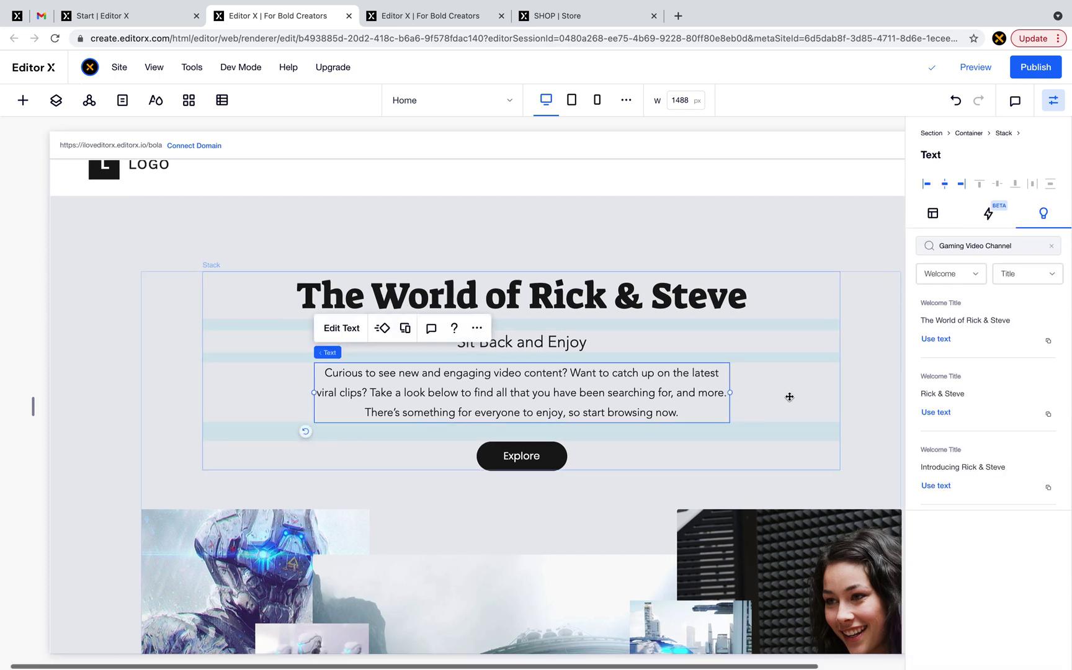
pyautogui.click(870, 372)
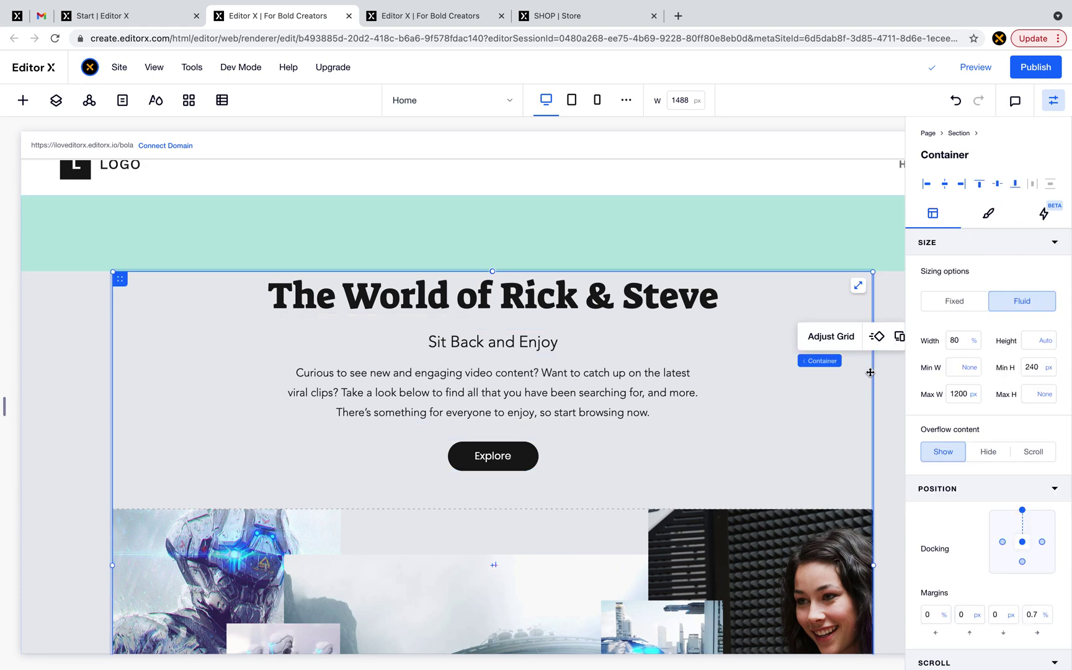
pyautogui.scroll(1, 871, 372)
pyautogui.click(884, 277)
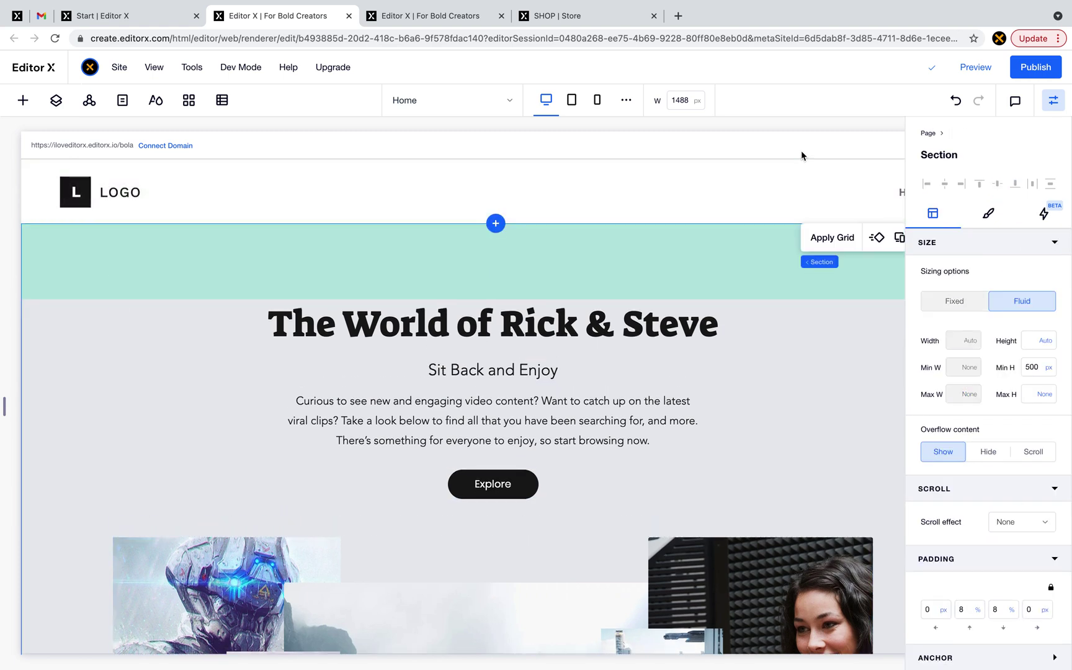
pyautogui.moveTo(791, 3)
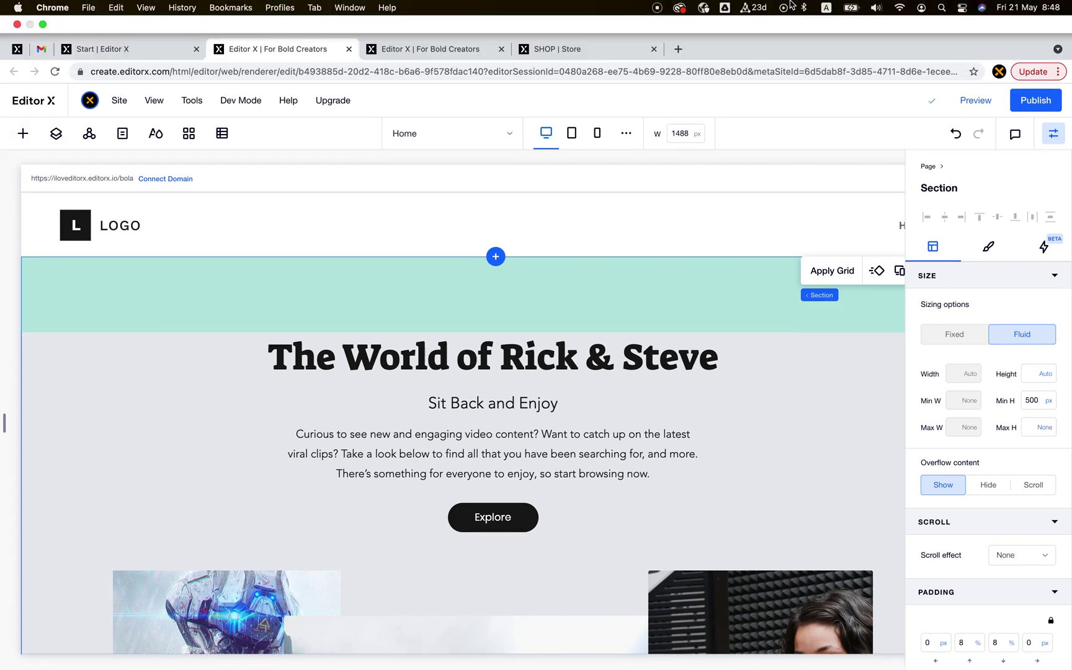